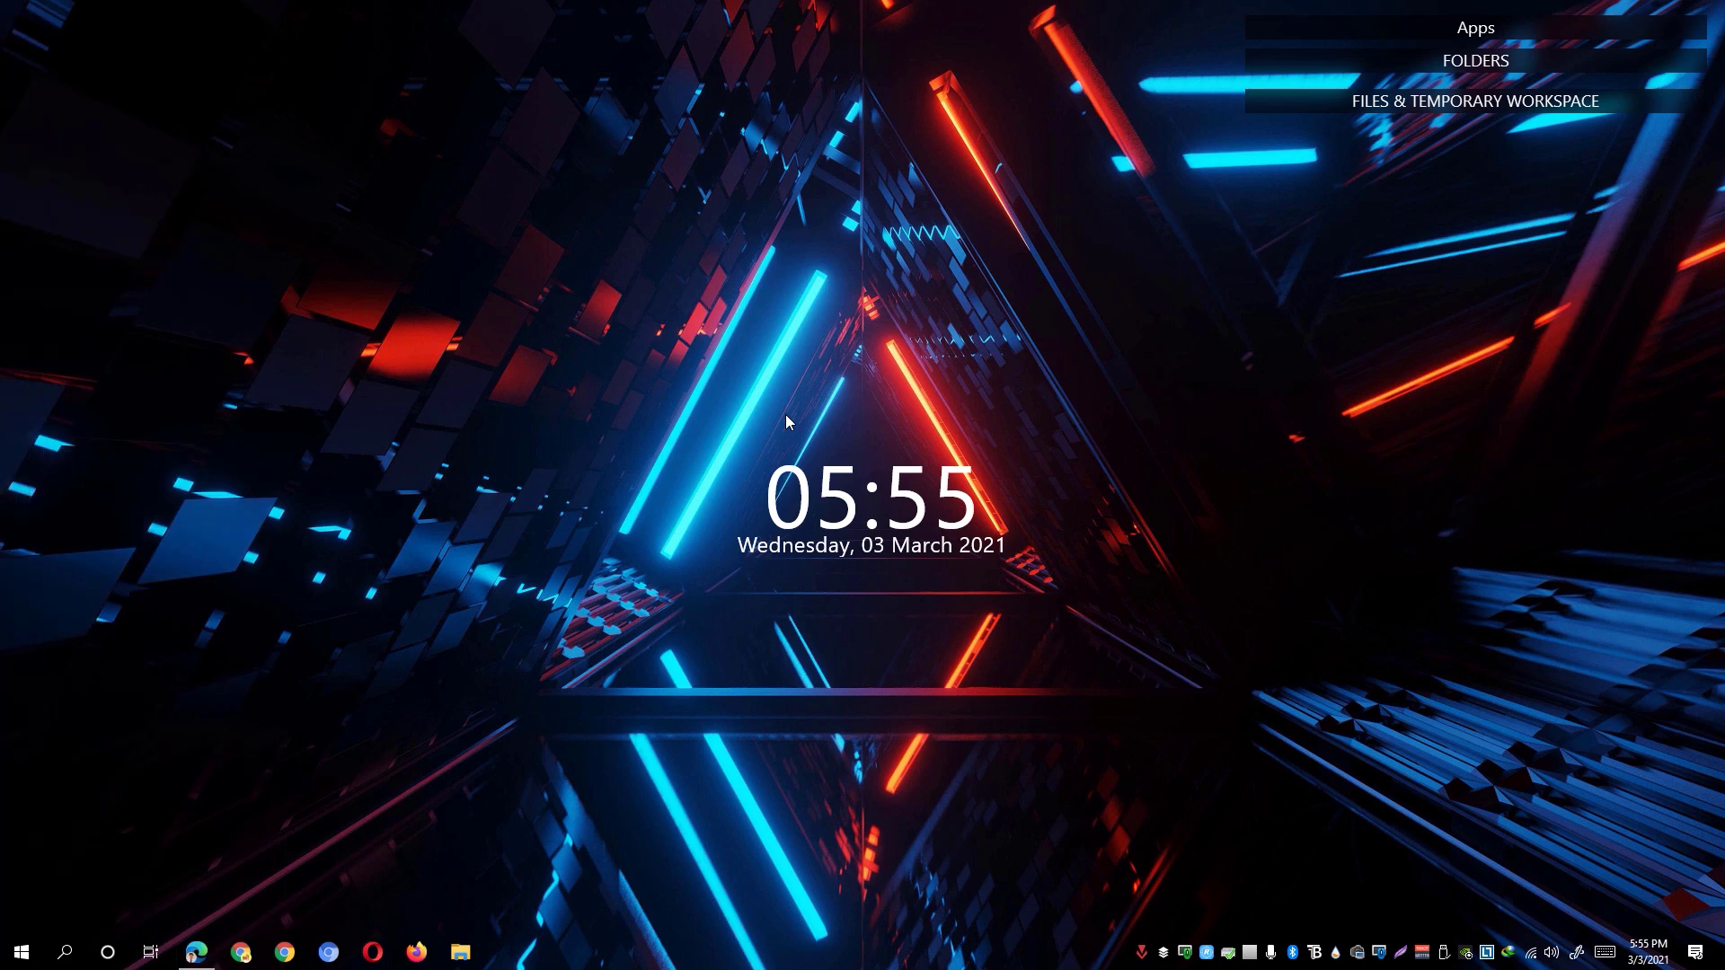
Open the BepInExPack Valheim package page by denikson on Thunderstore in the Edge browser
left_click(204, 945)
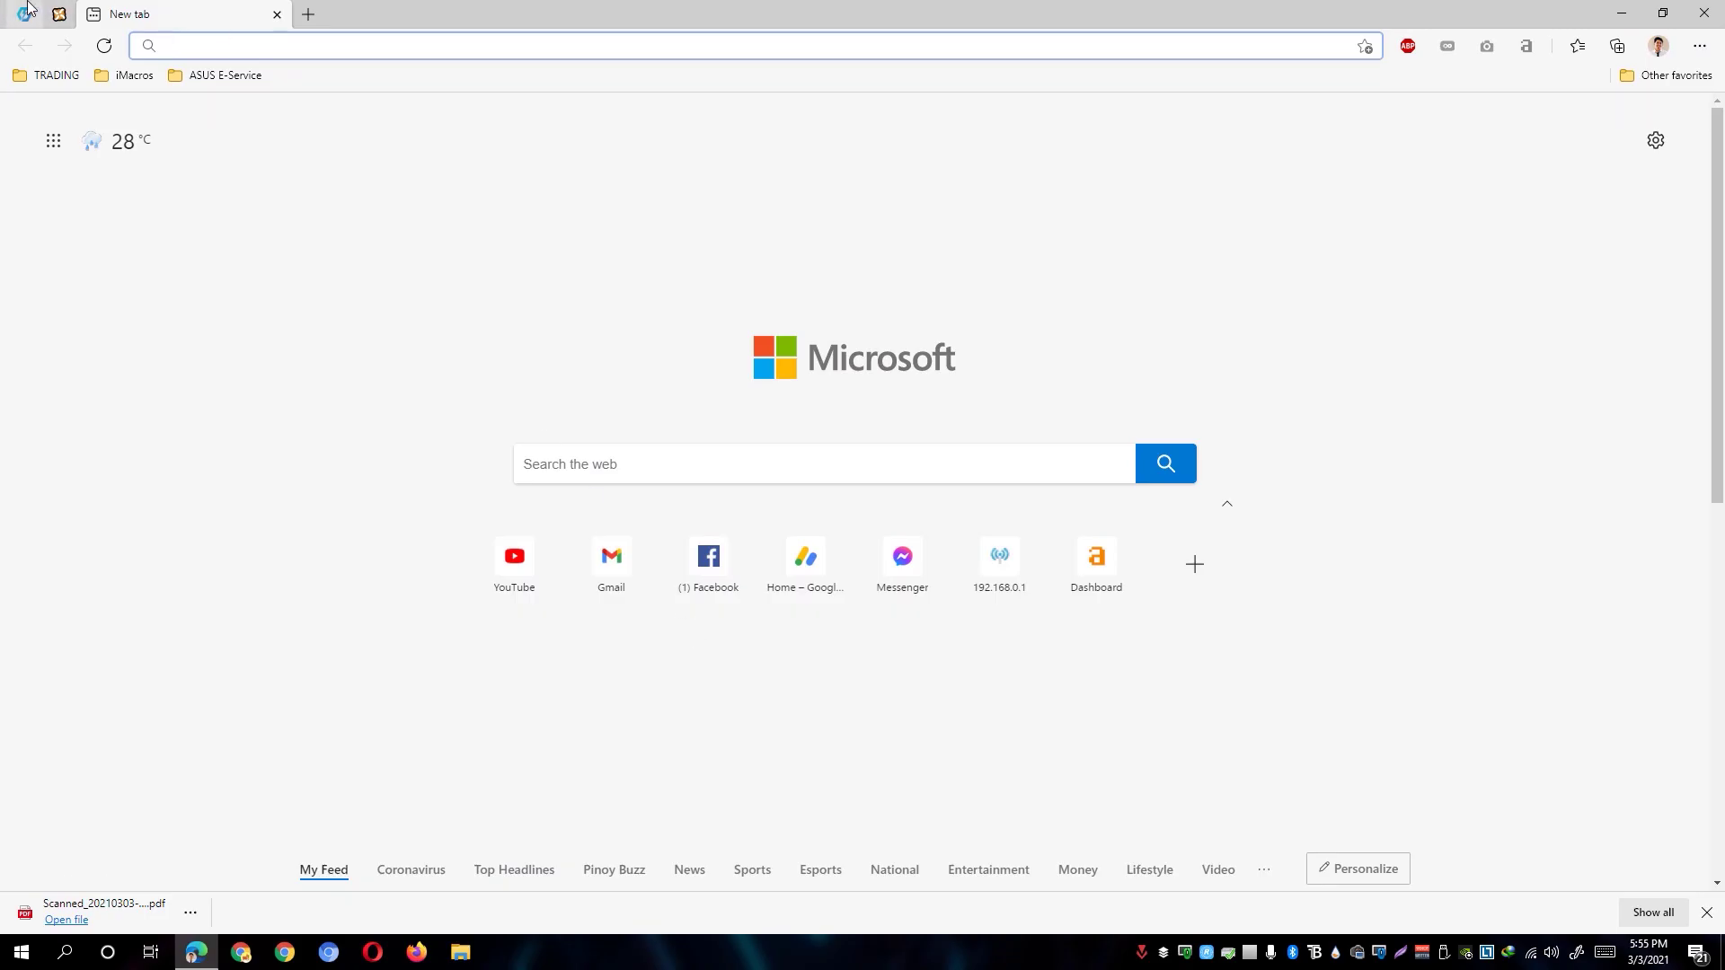
type("https://valheim.thunderstore.io/package/denikson/BepInExPack_Valheim/")
key("Return")
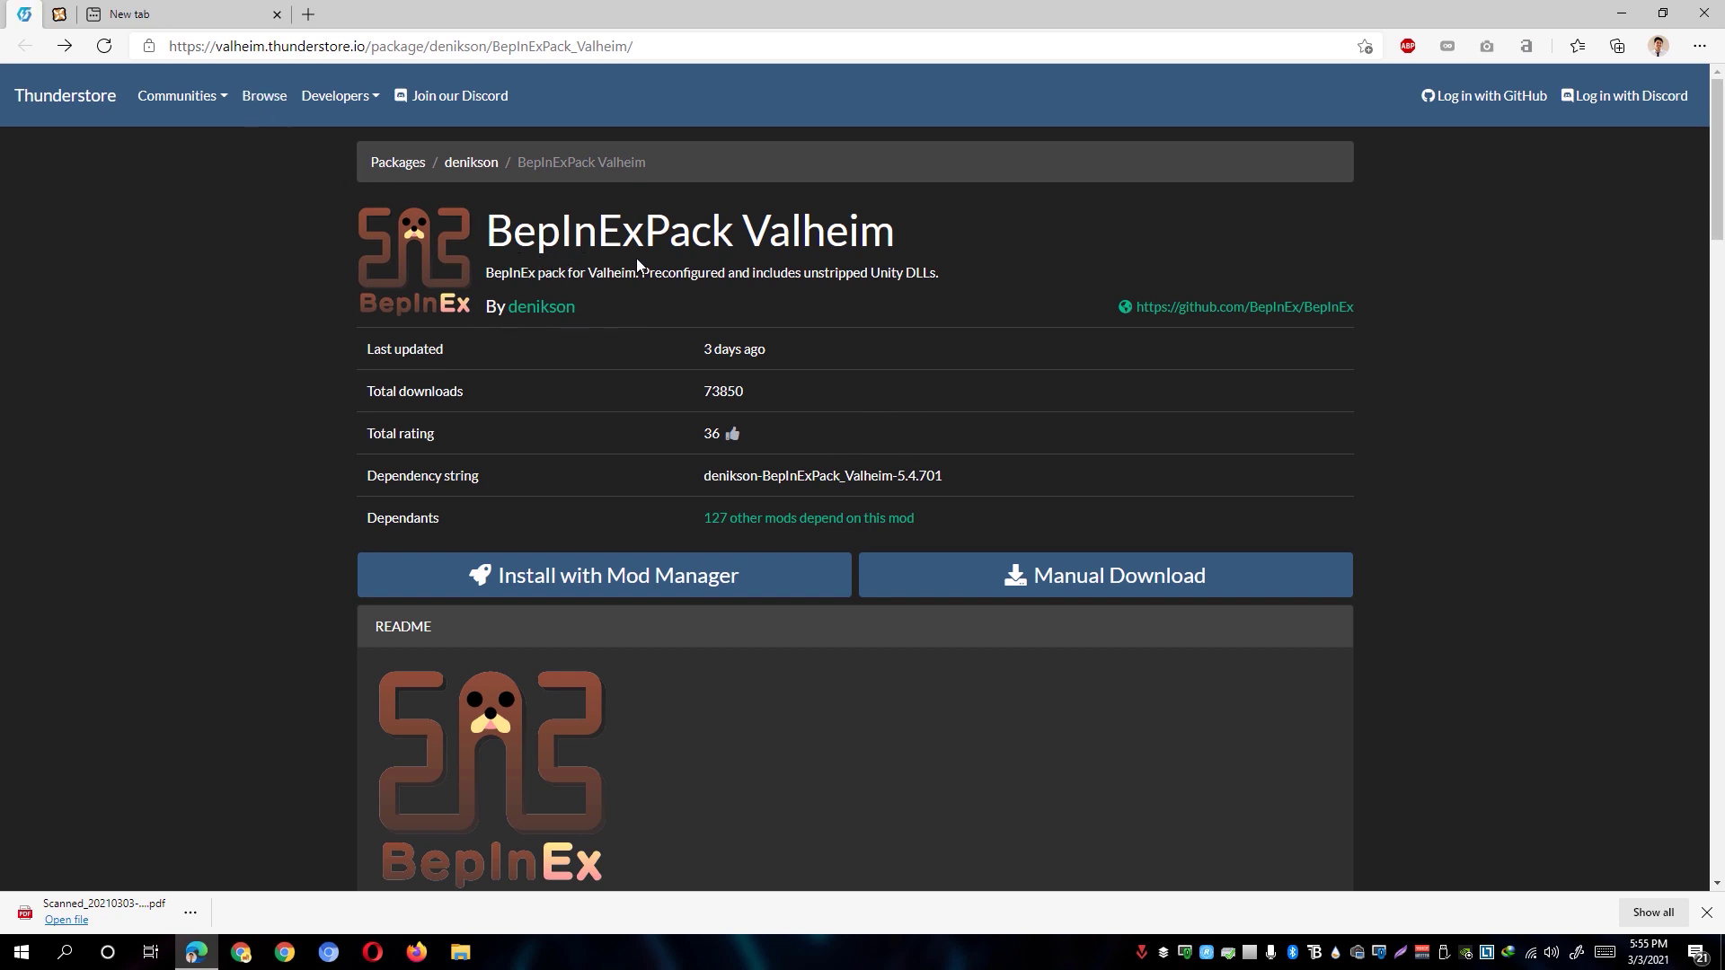
Start the manual download of BepInExPack Valheim from Thunderstore and cancel the duplicate download
left_click(52, 7)
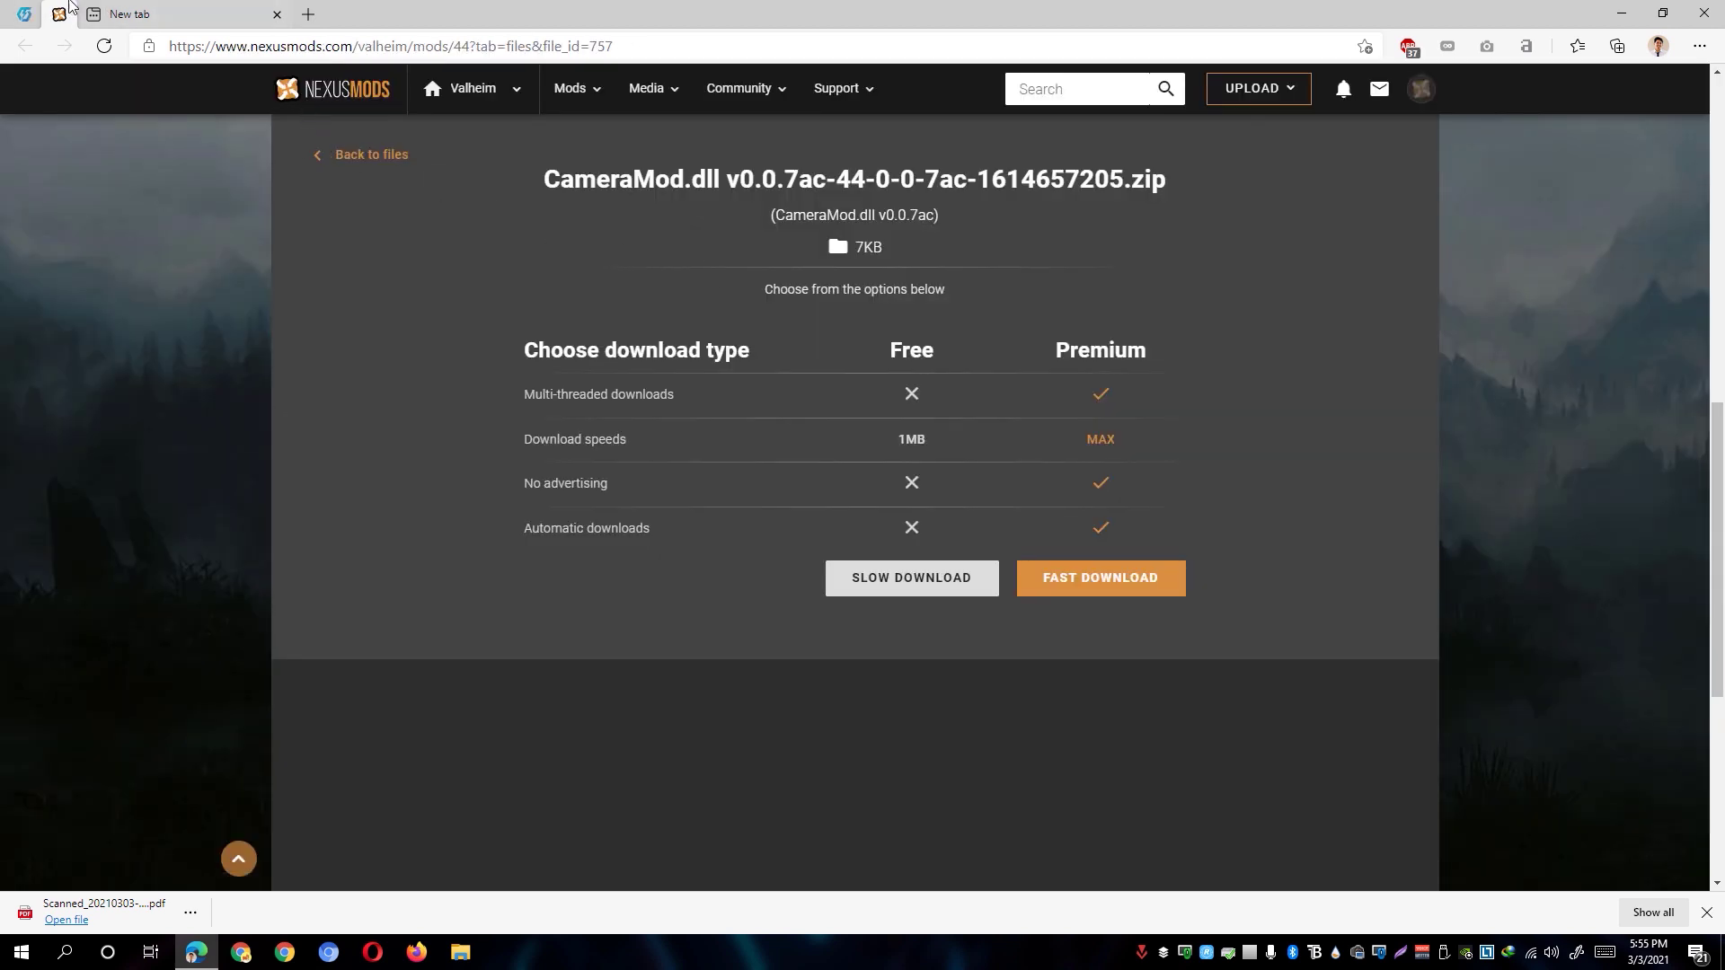
left_click(20, 9)
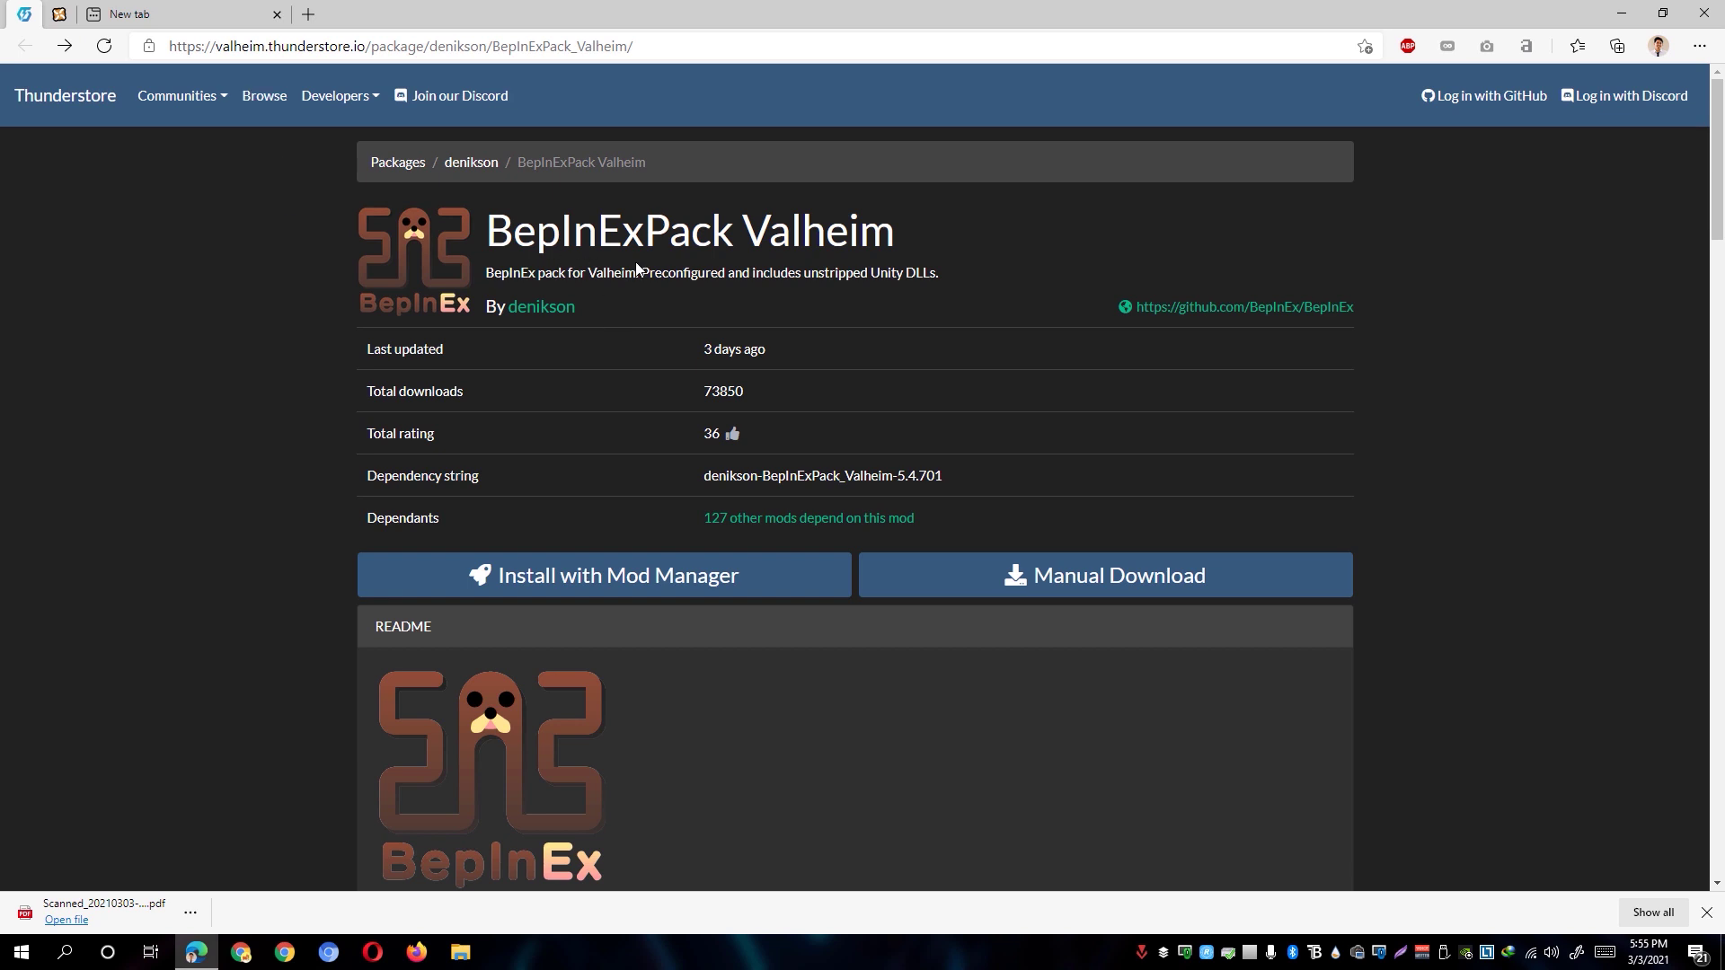
left_click(1065, 588)
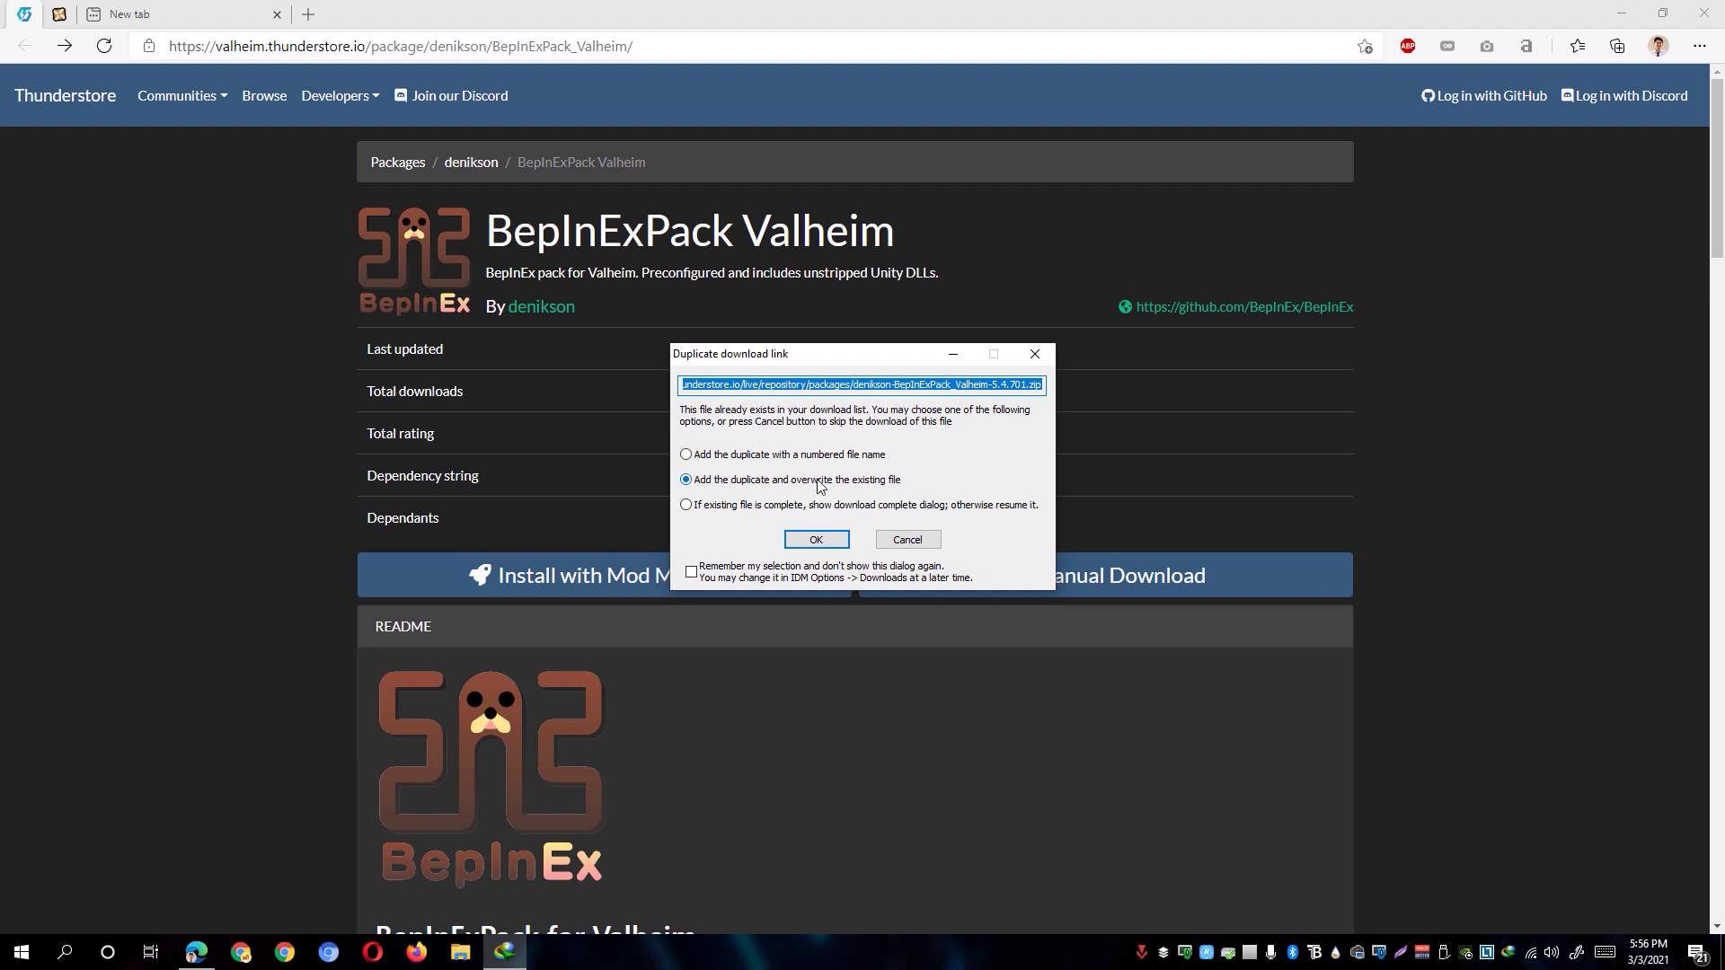
left_click(910, 541)
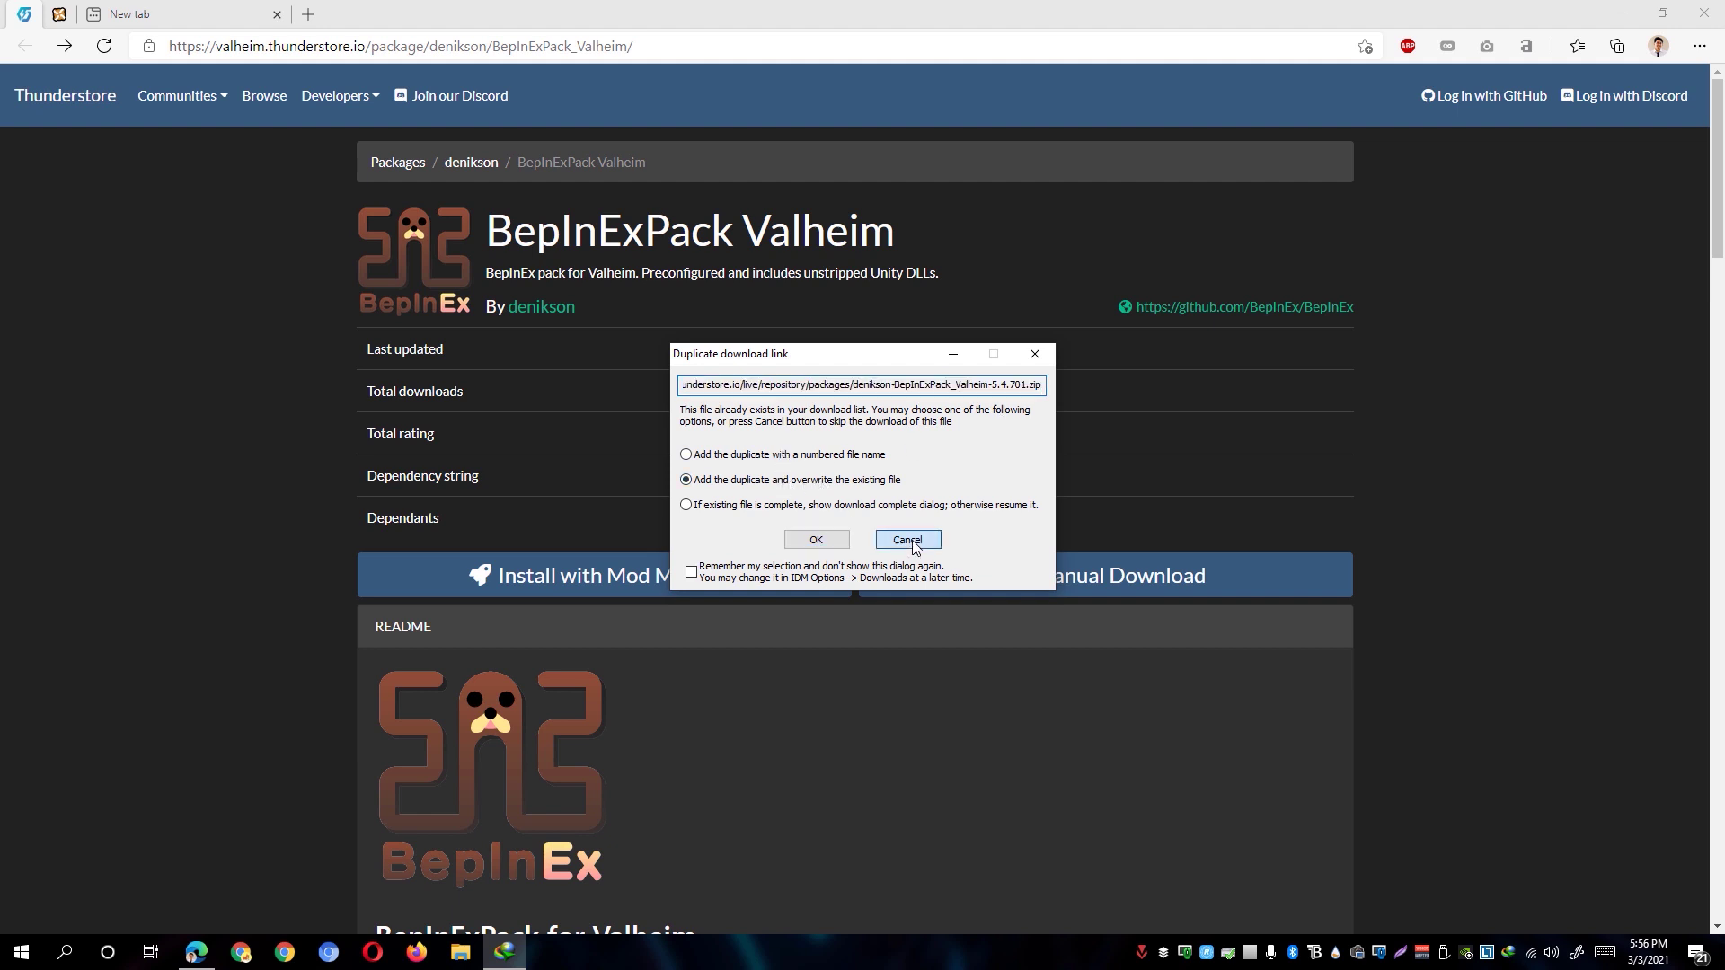
Download the CameraMod.dll v0.0.7ac zip from its Nexus Mods page using the free slow download
left_click(54, 15)
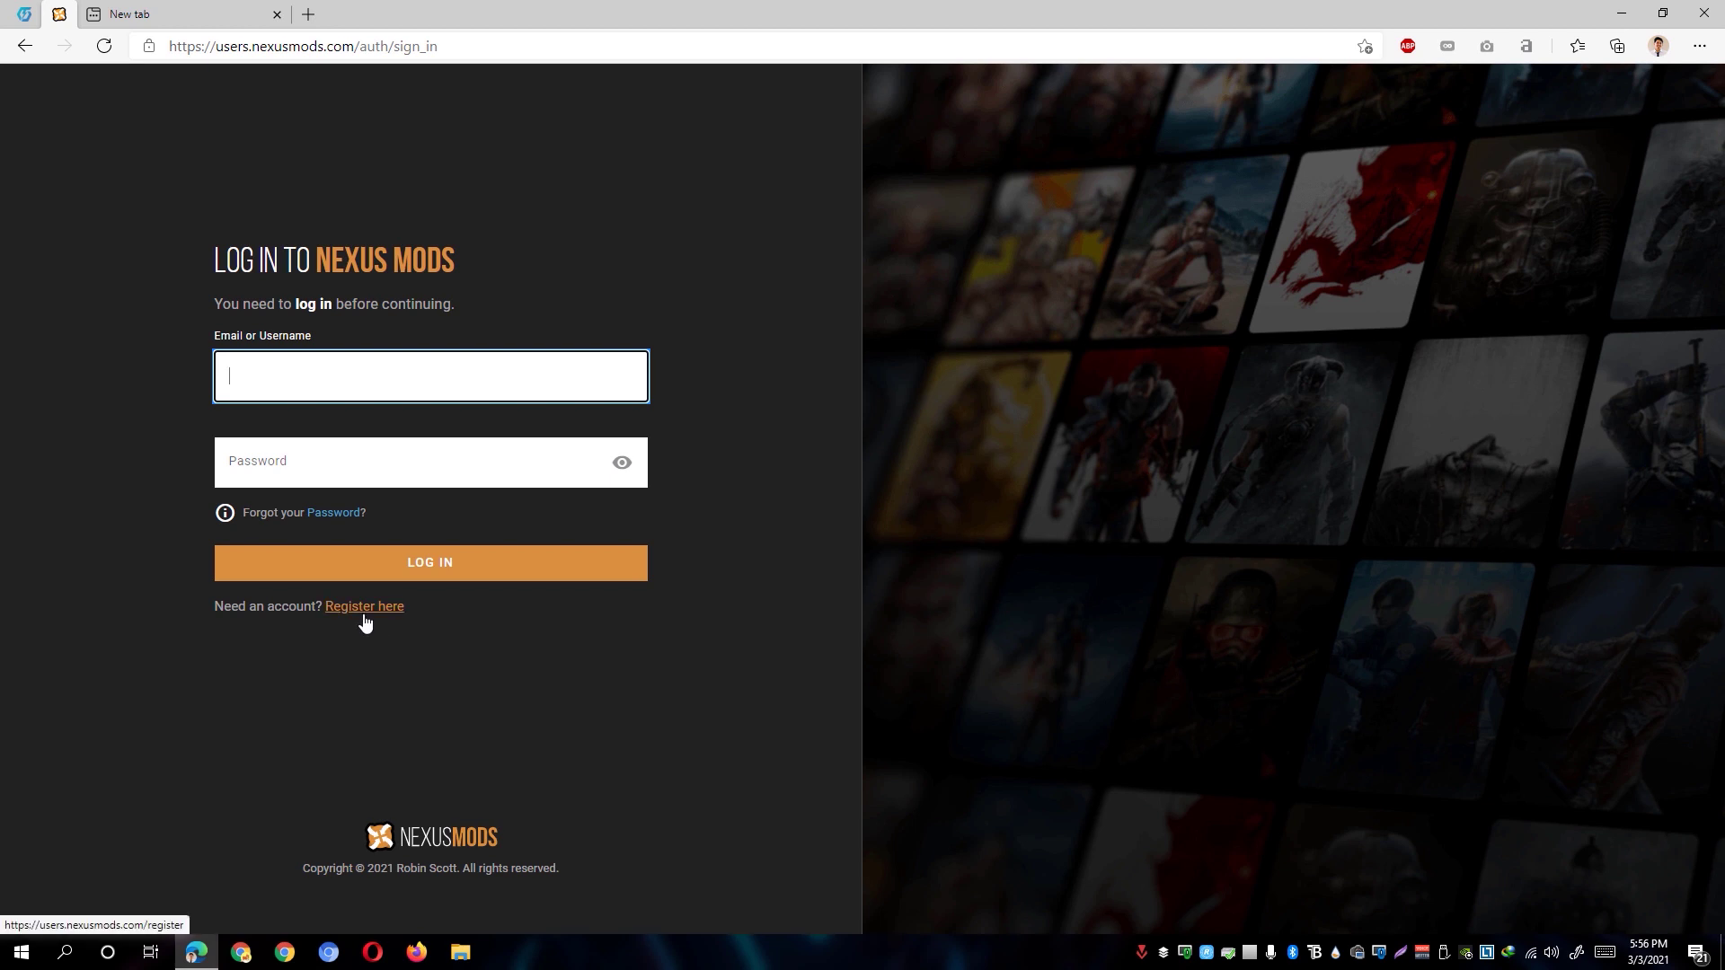
left_click(573, 666)
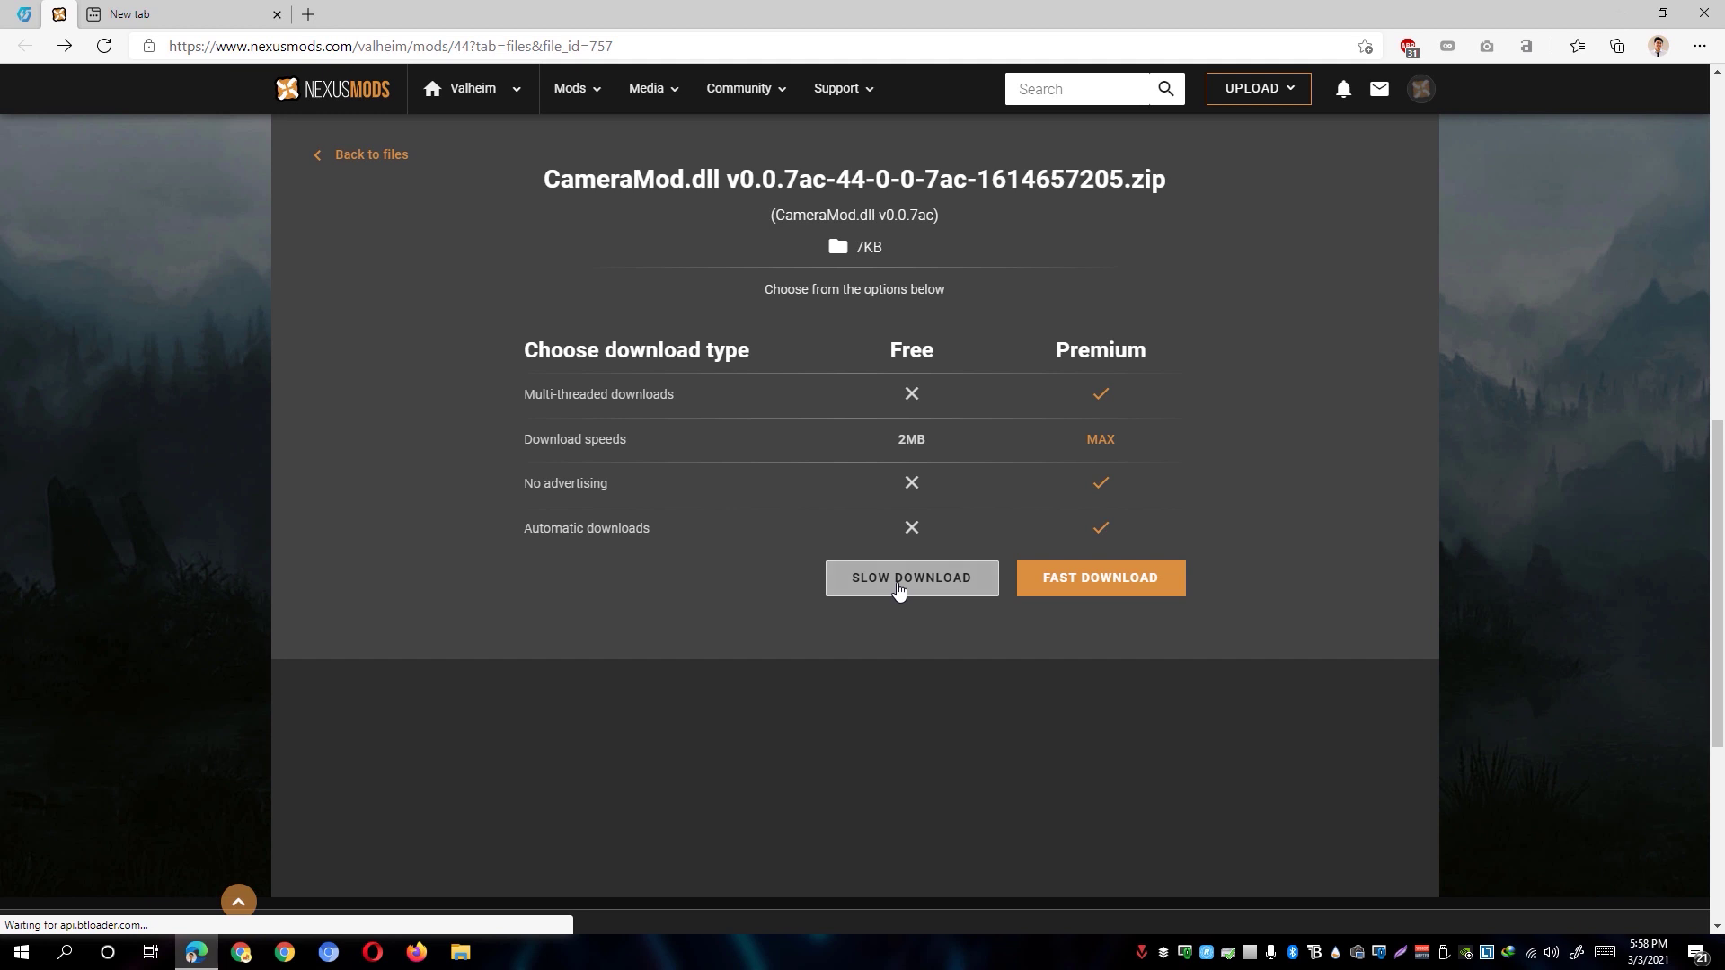
left_click(900, 589)
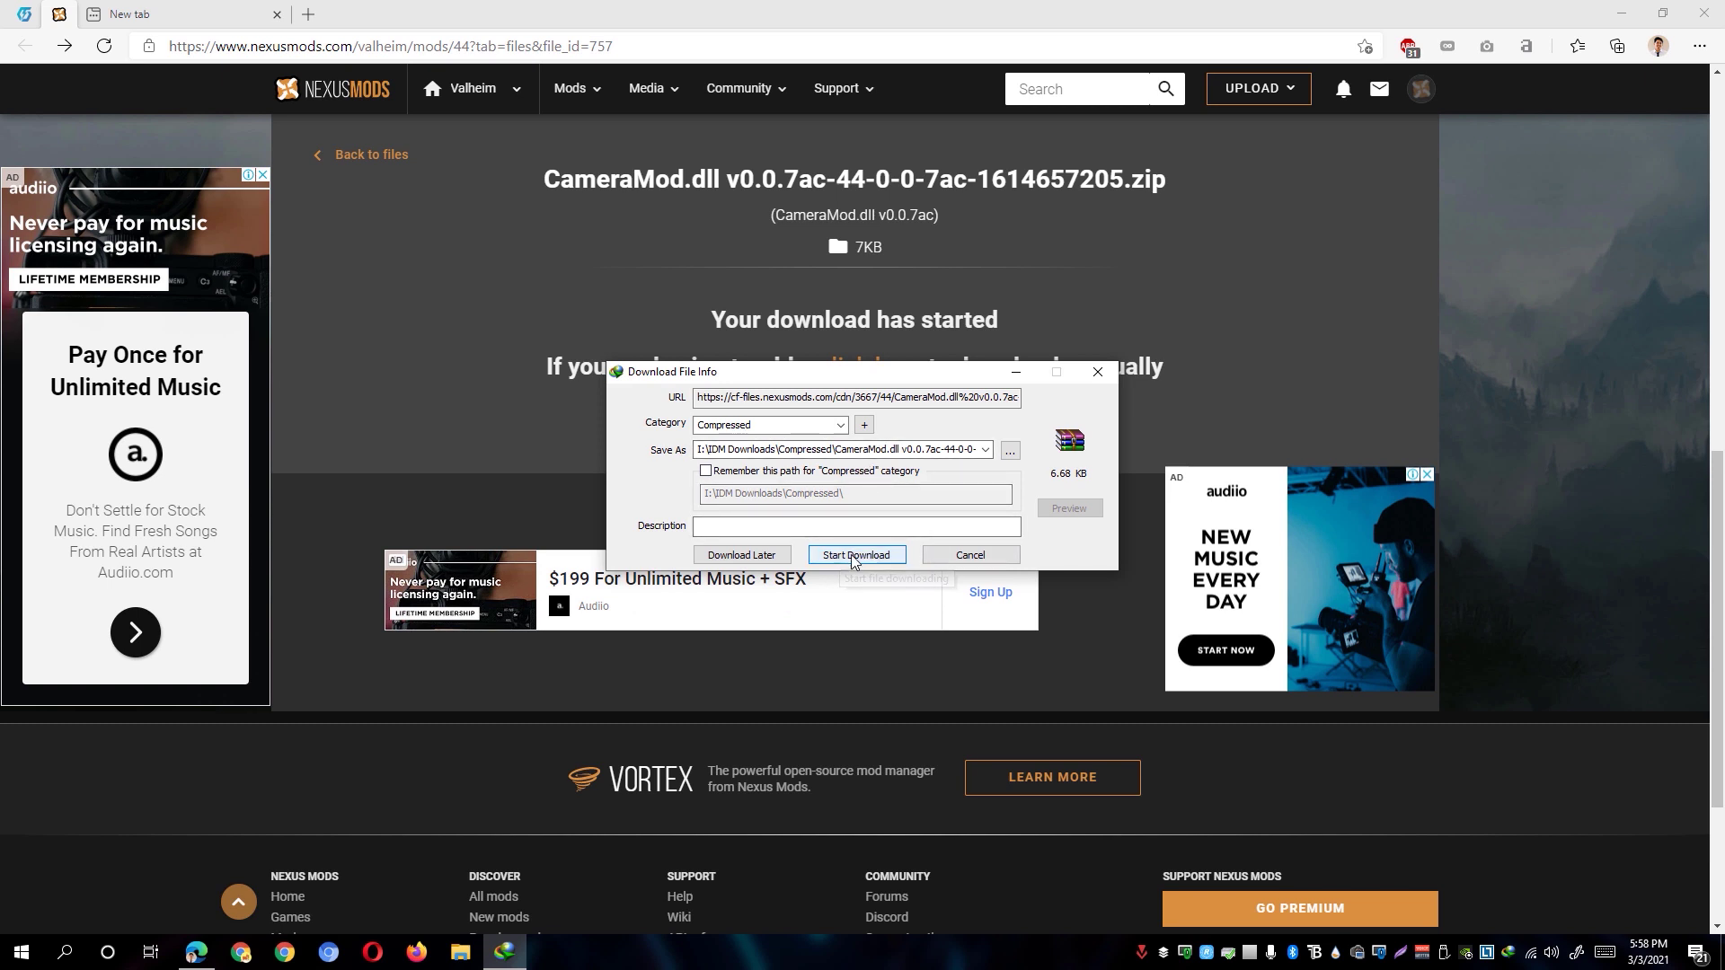
left_click(889, 557)
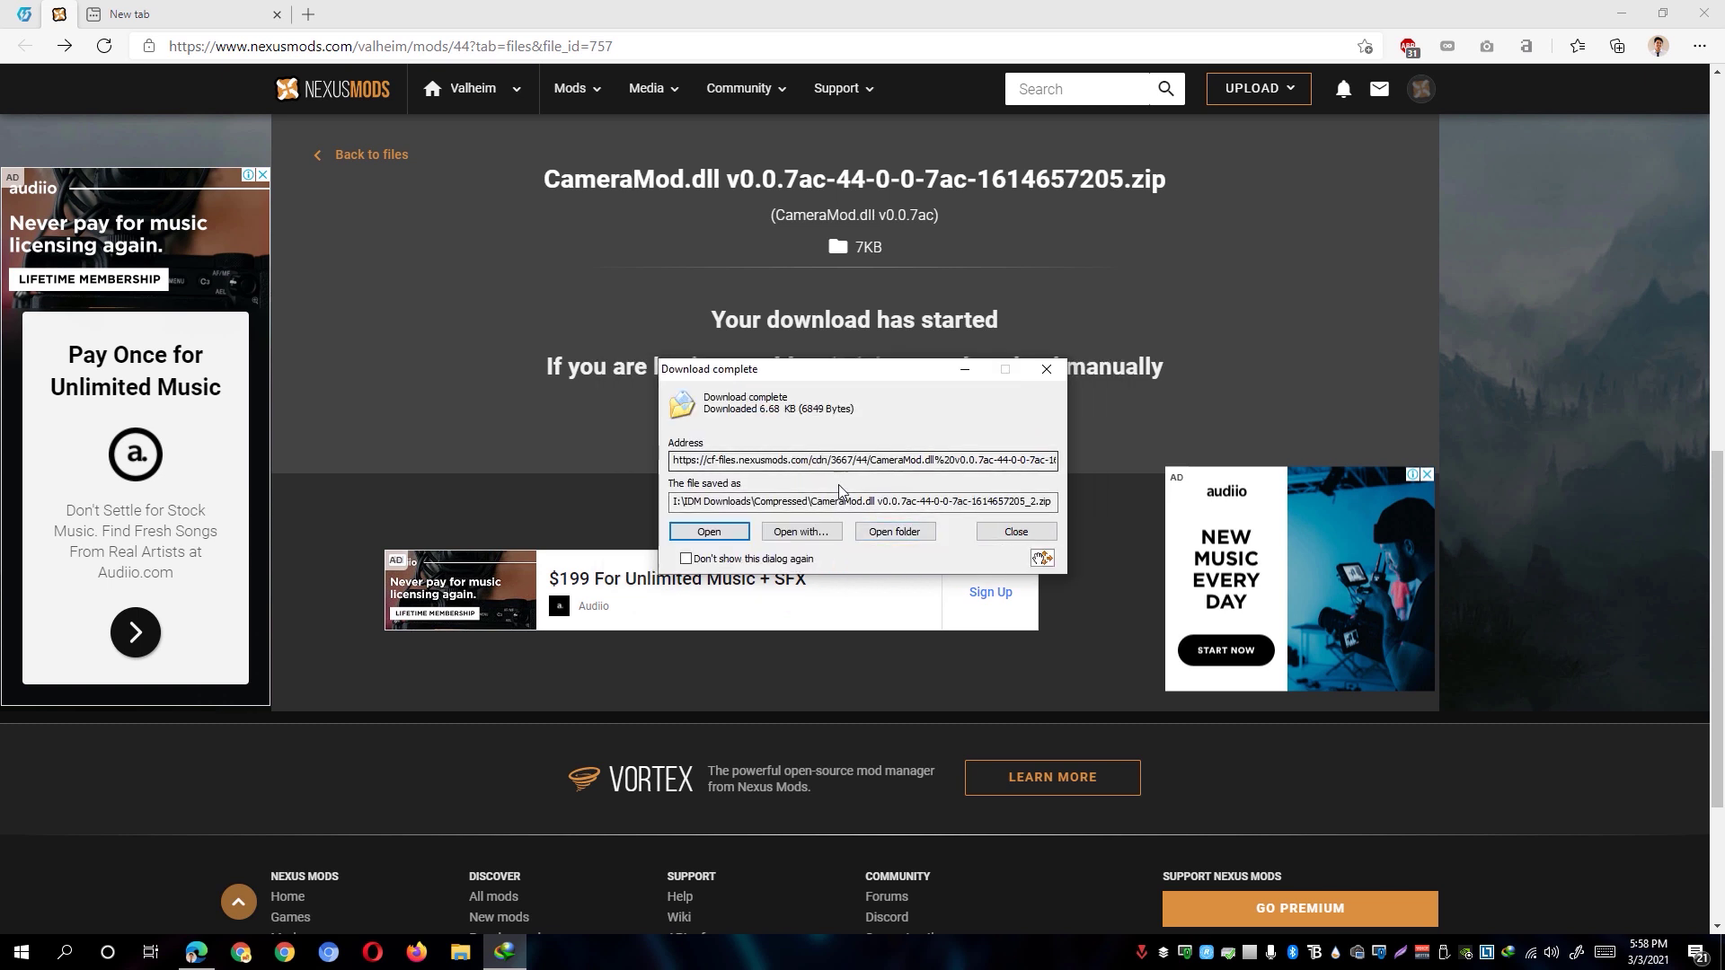
left_click(1013, 534)
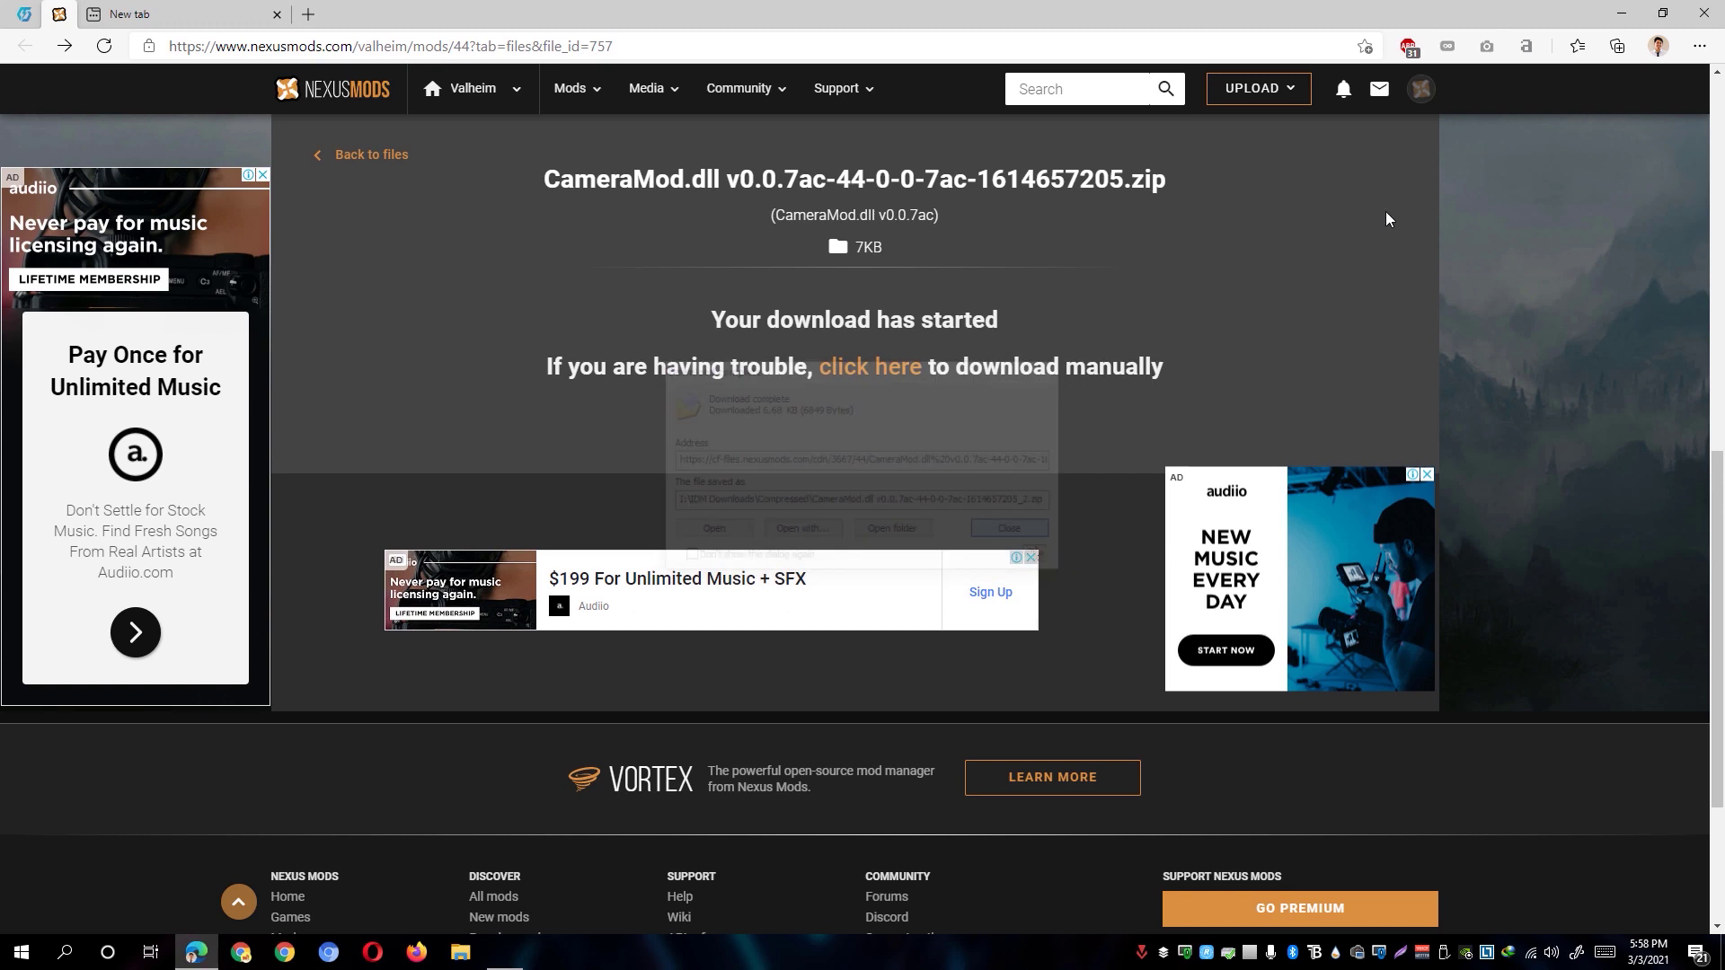
Minimize the browser, launch Steam from the desktop Apps group and close its news window
left_click(1614, 14)
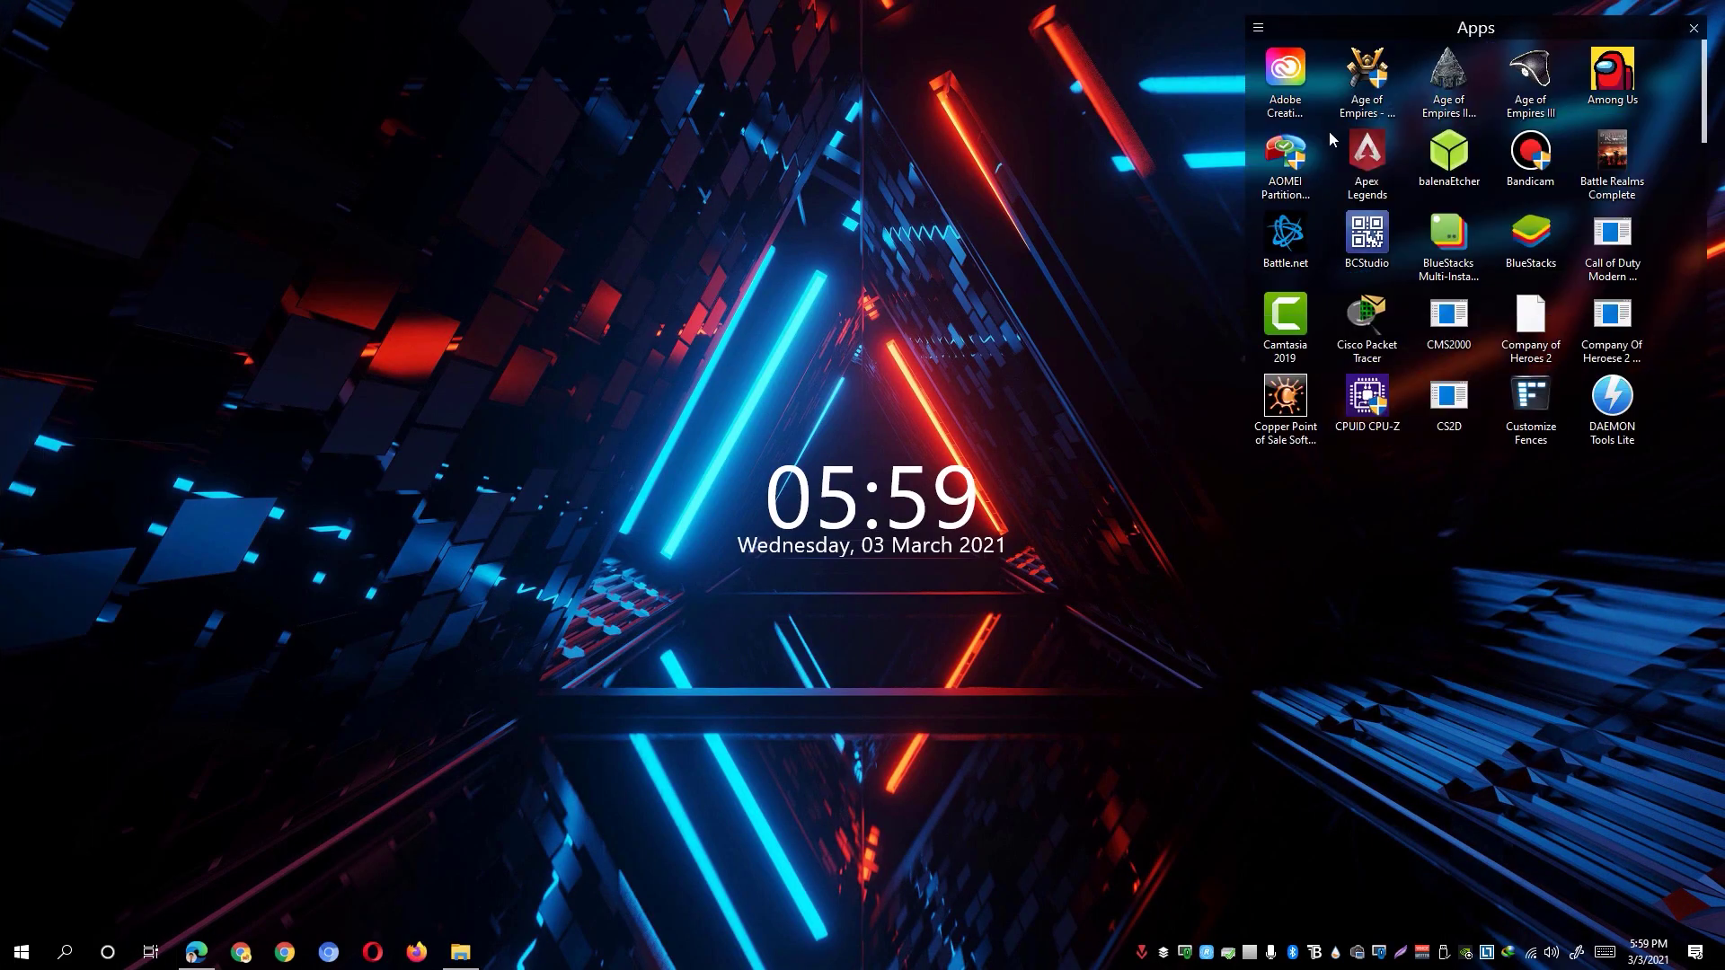
scroll(1350, 341, "down", 1)
scroll(1350, 341, "down", 10)
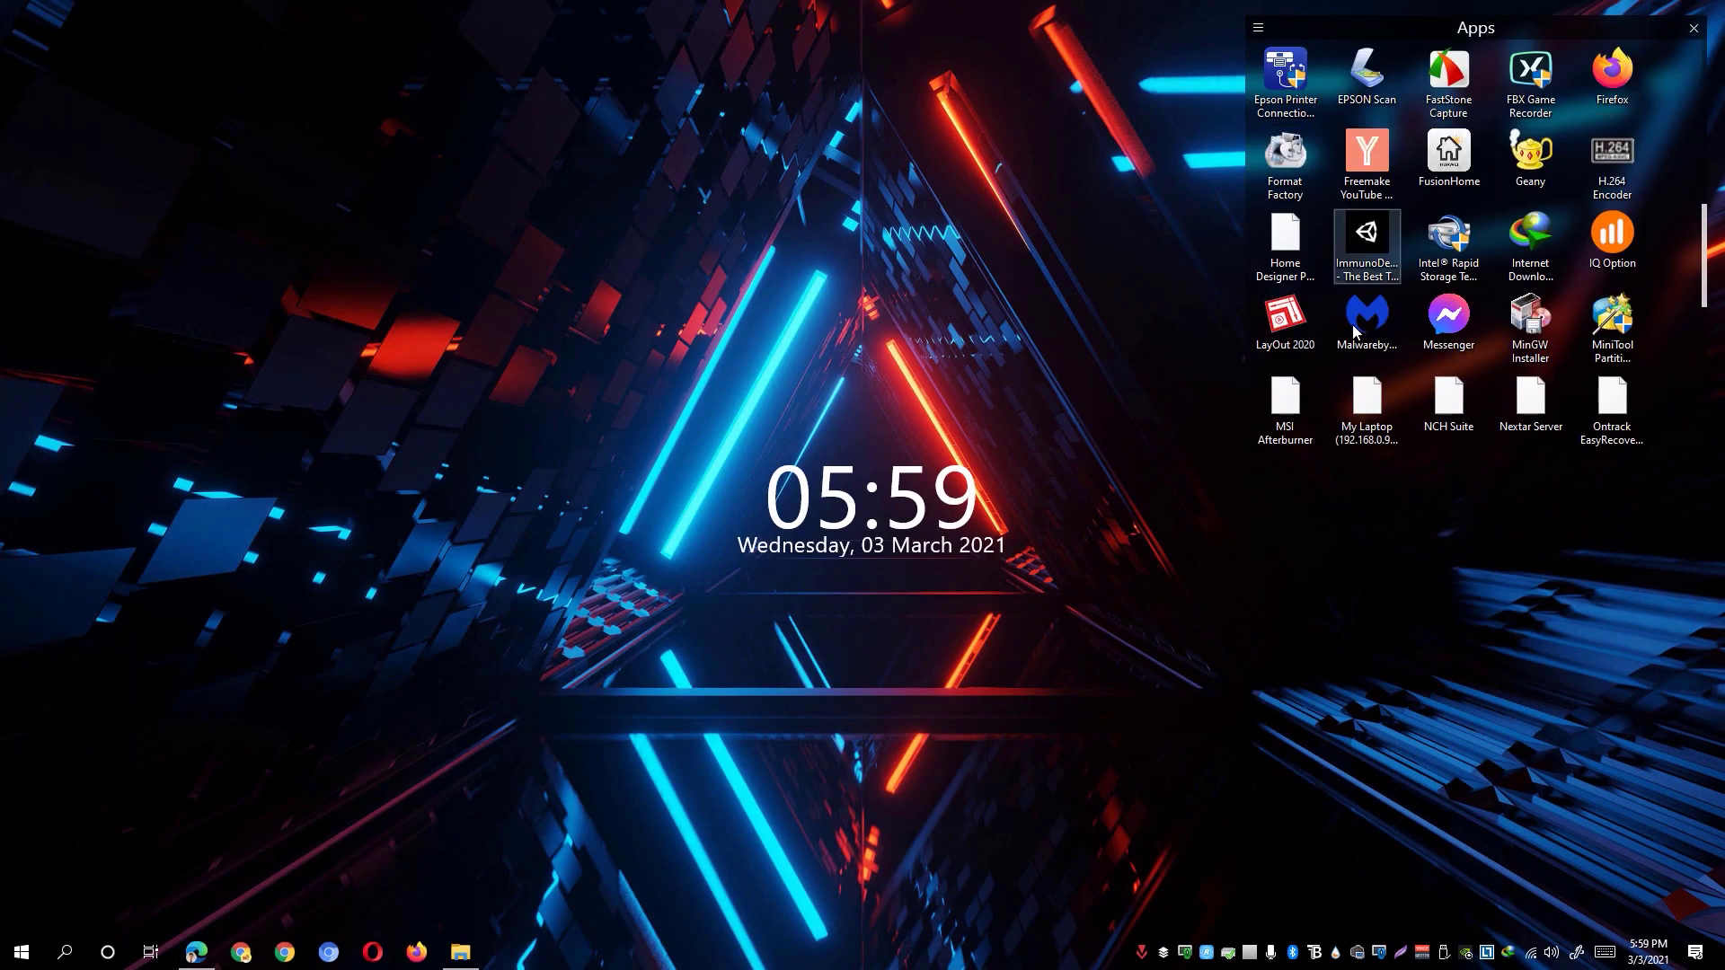
scroll(1354, 337, "down", 4)
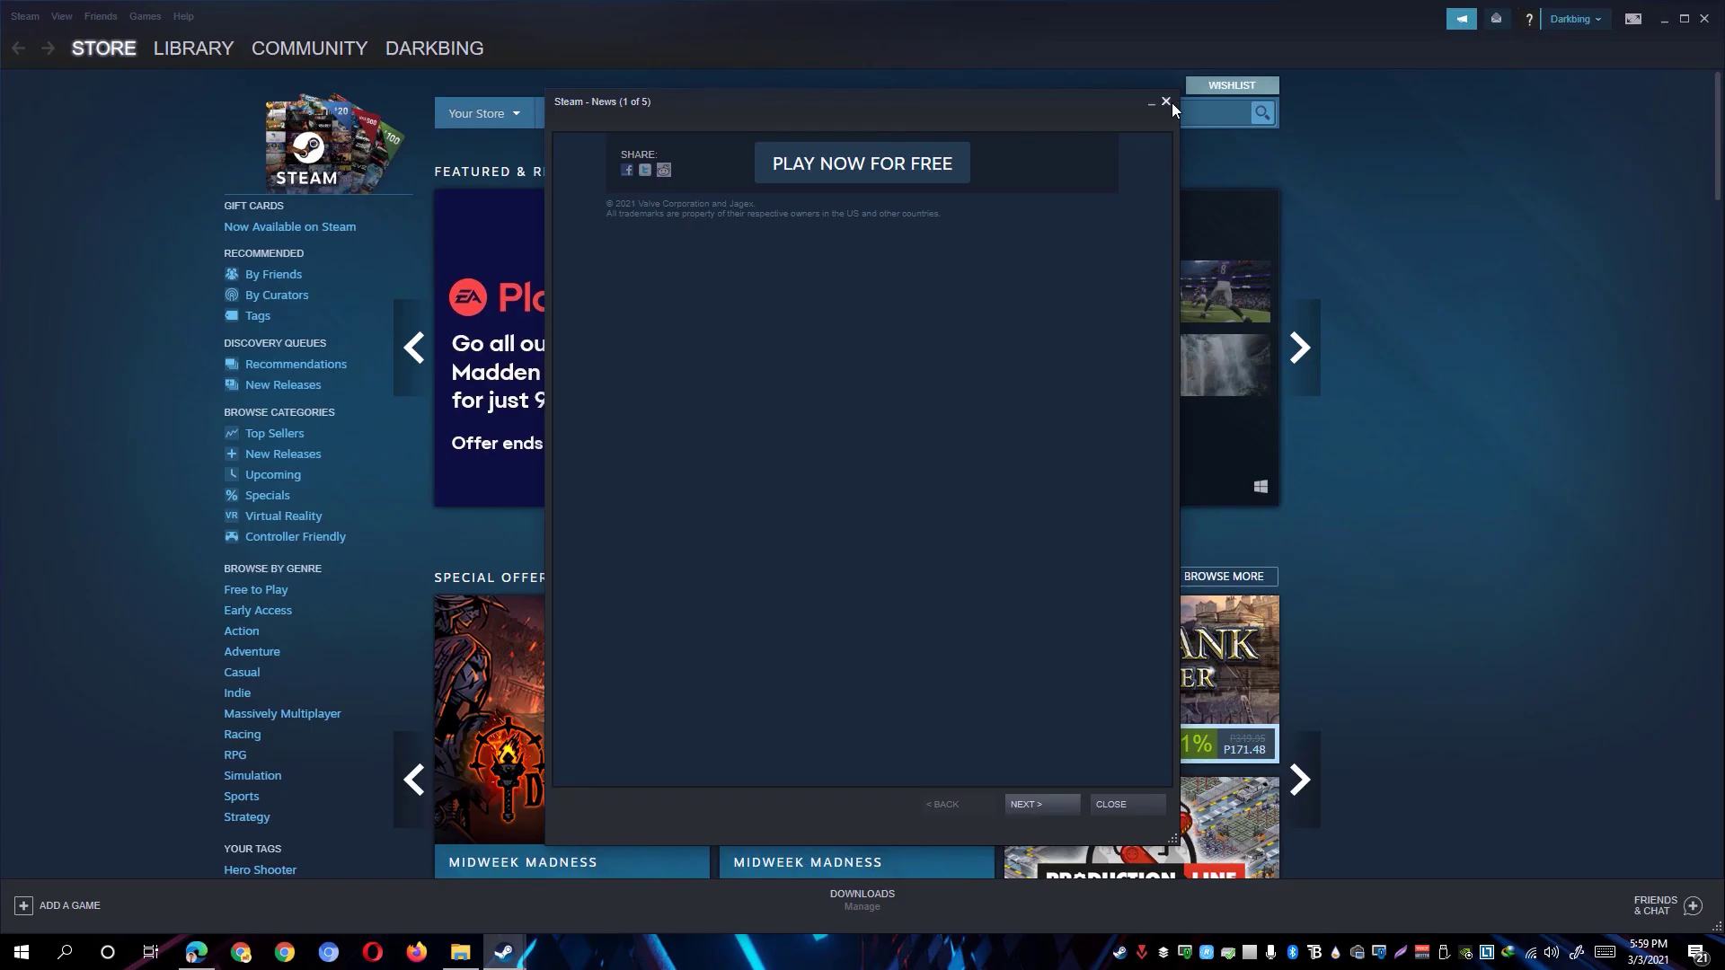
left_click(1171, 102)
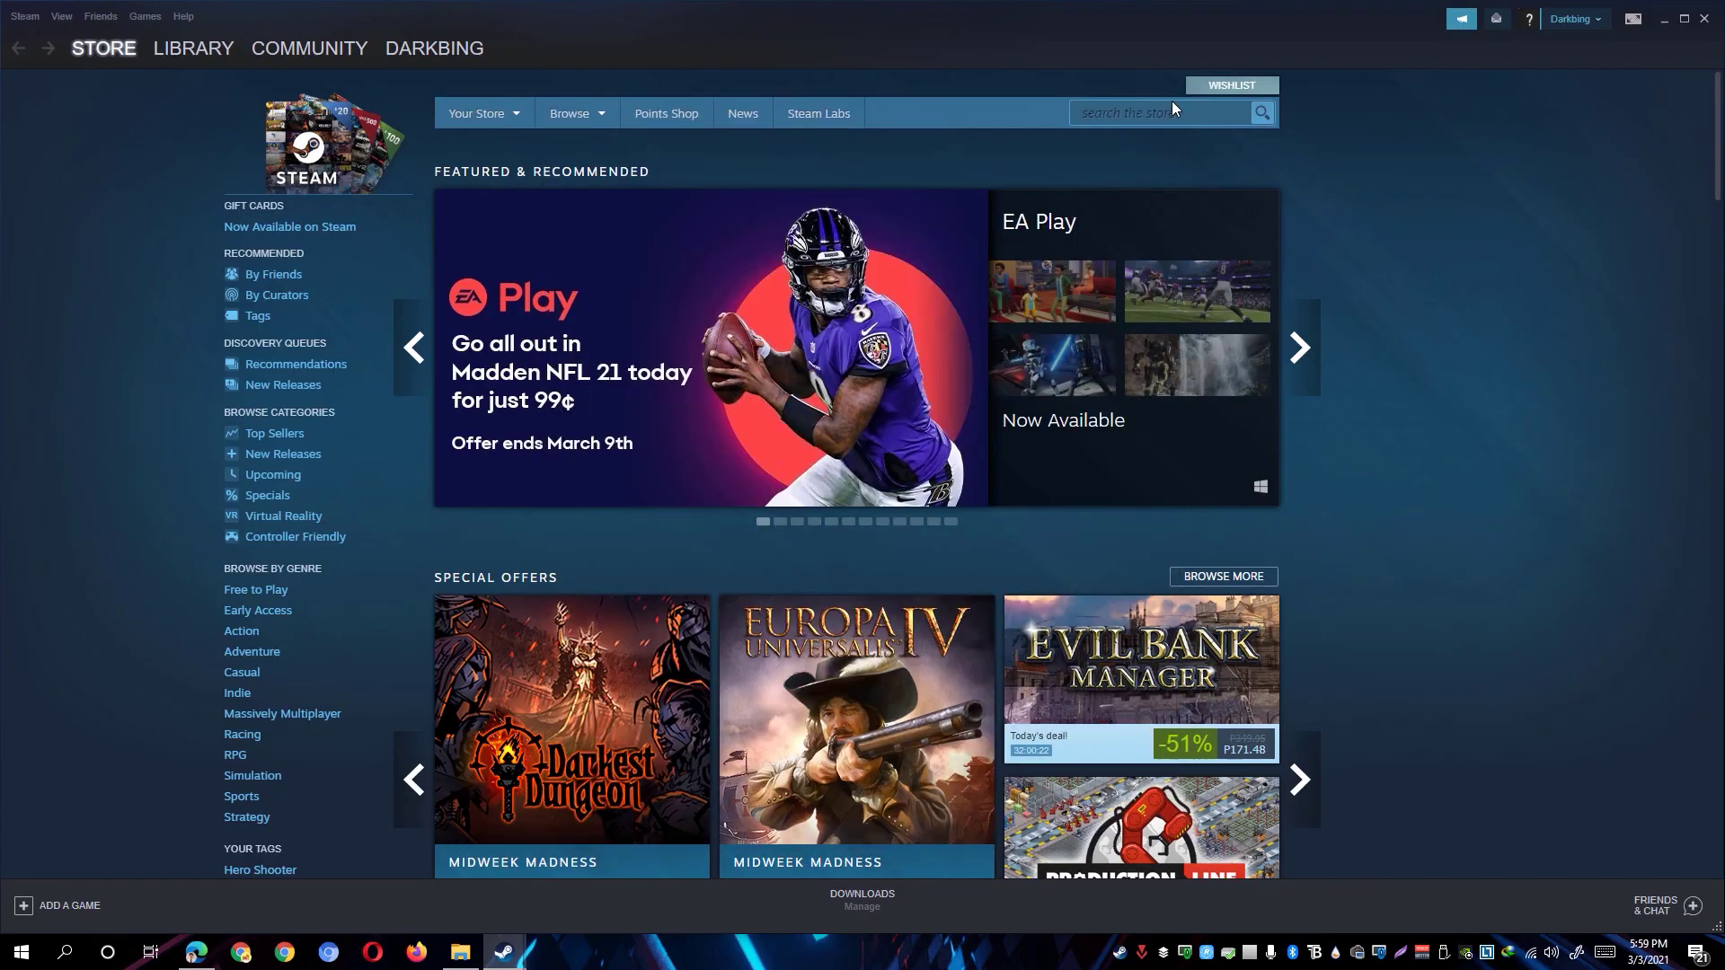
Open the Steam games library and browse the local files of valheim
left_click(146, 16)
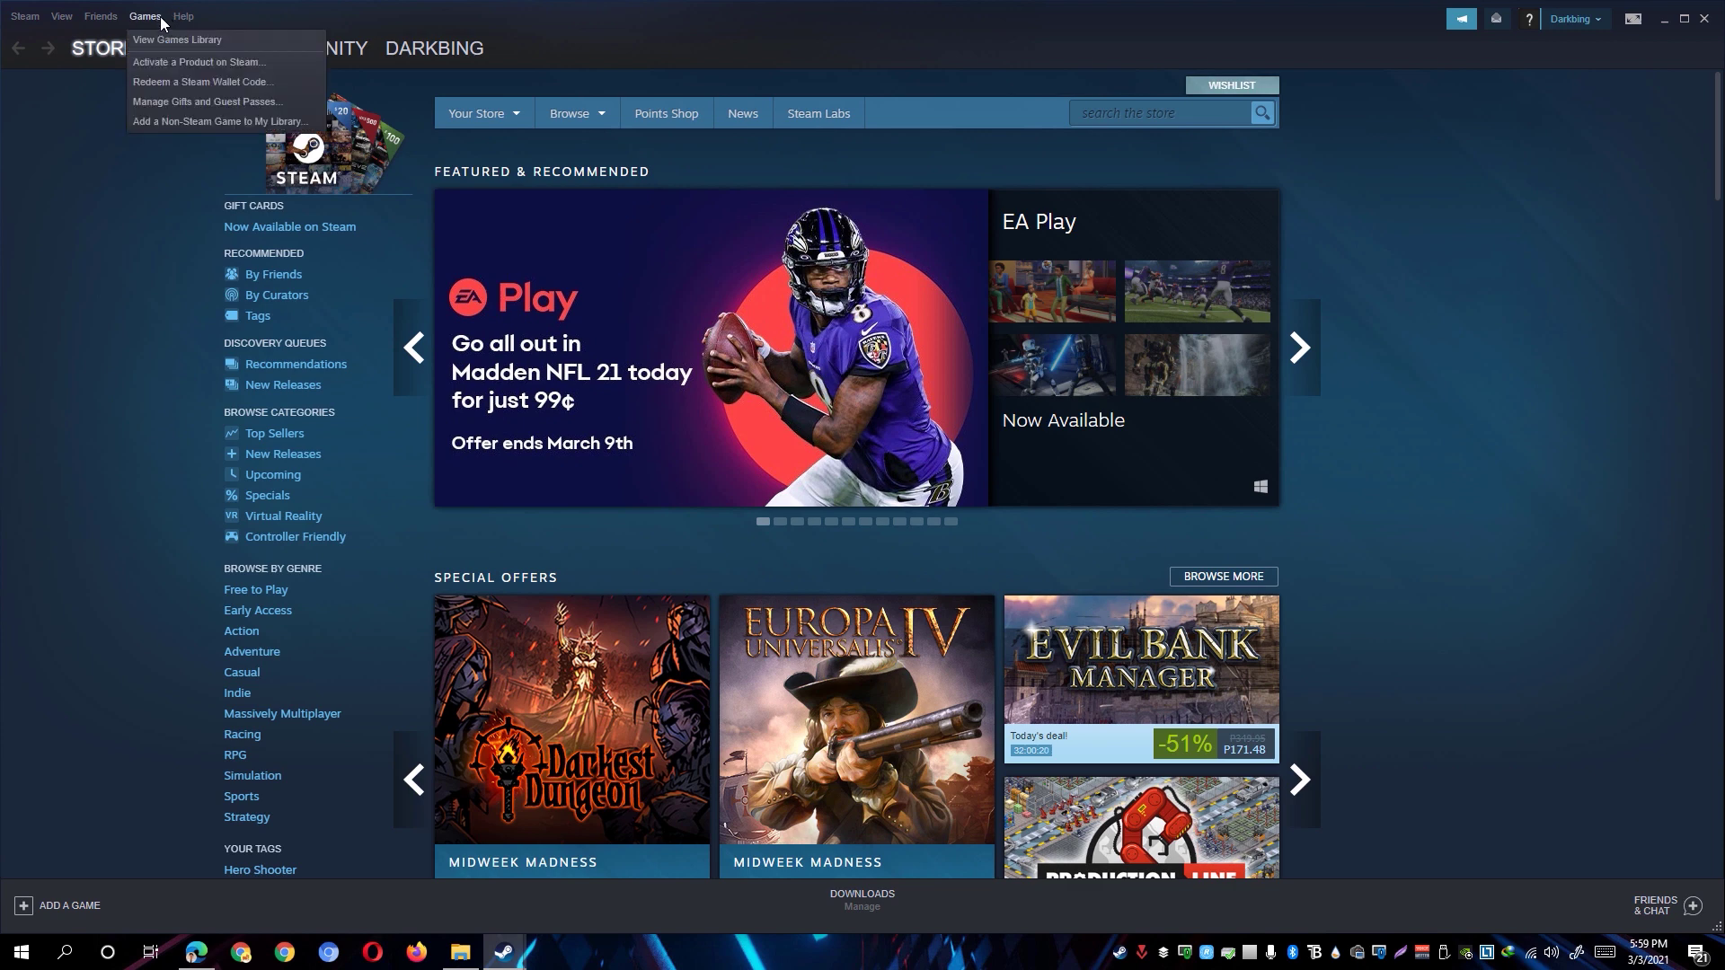
left_click(174, 44)
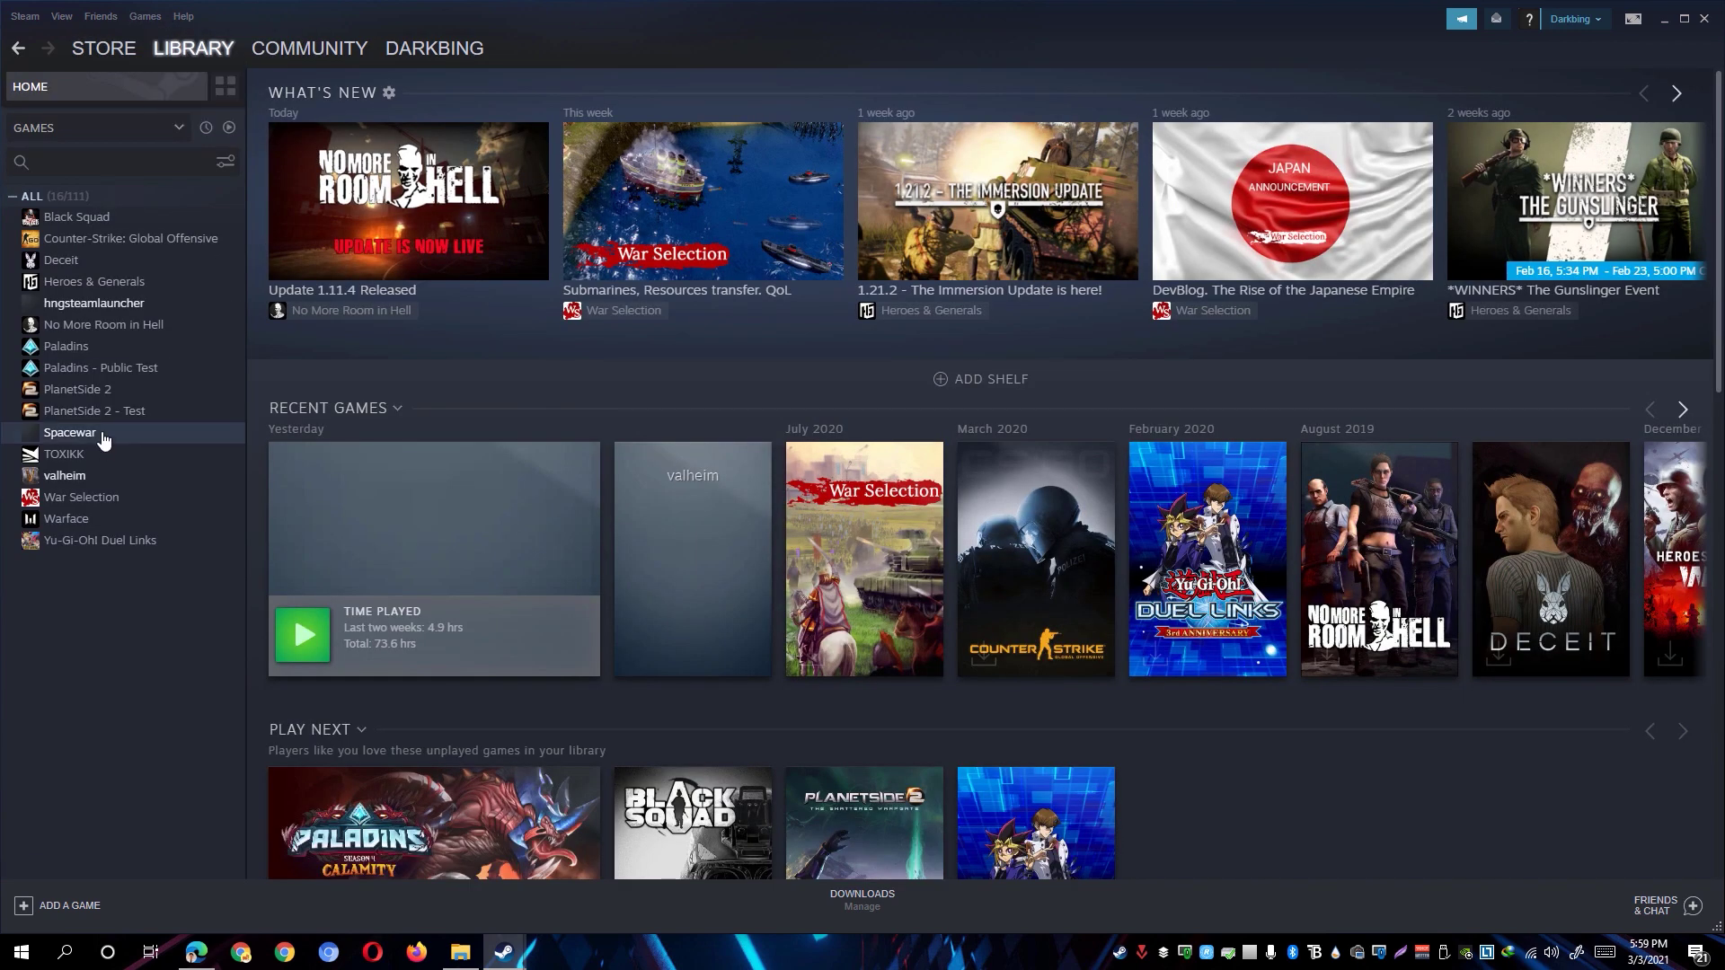
right_click(83, 486)
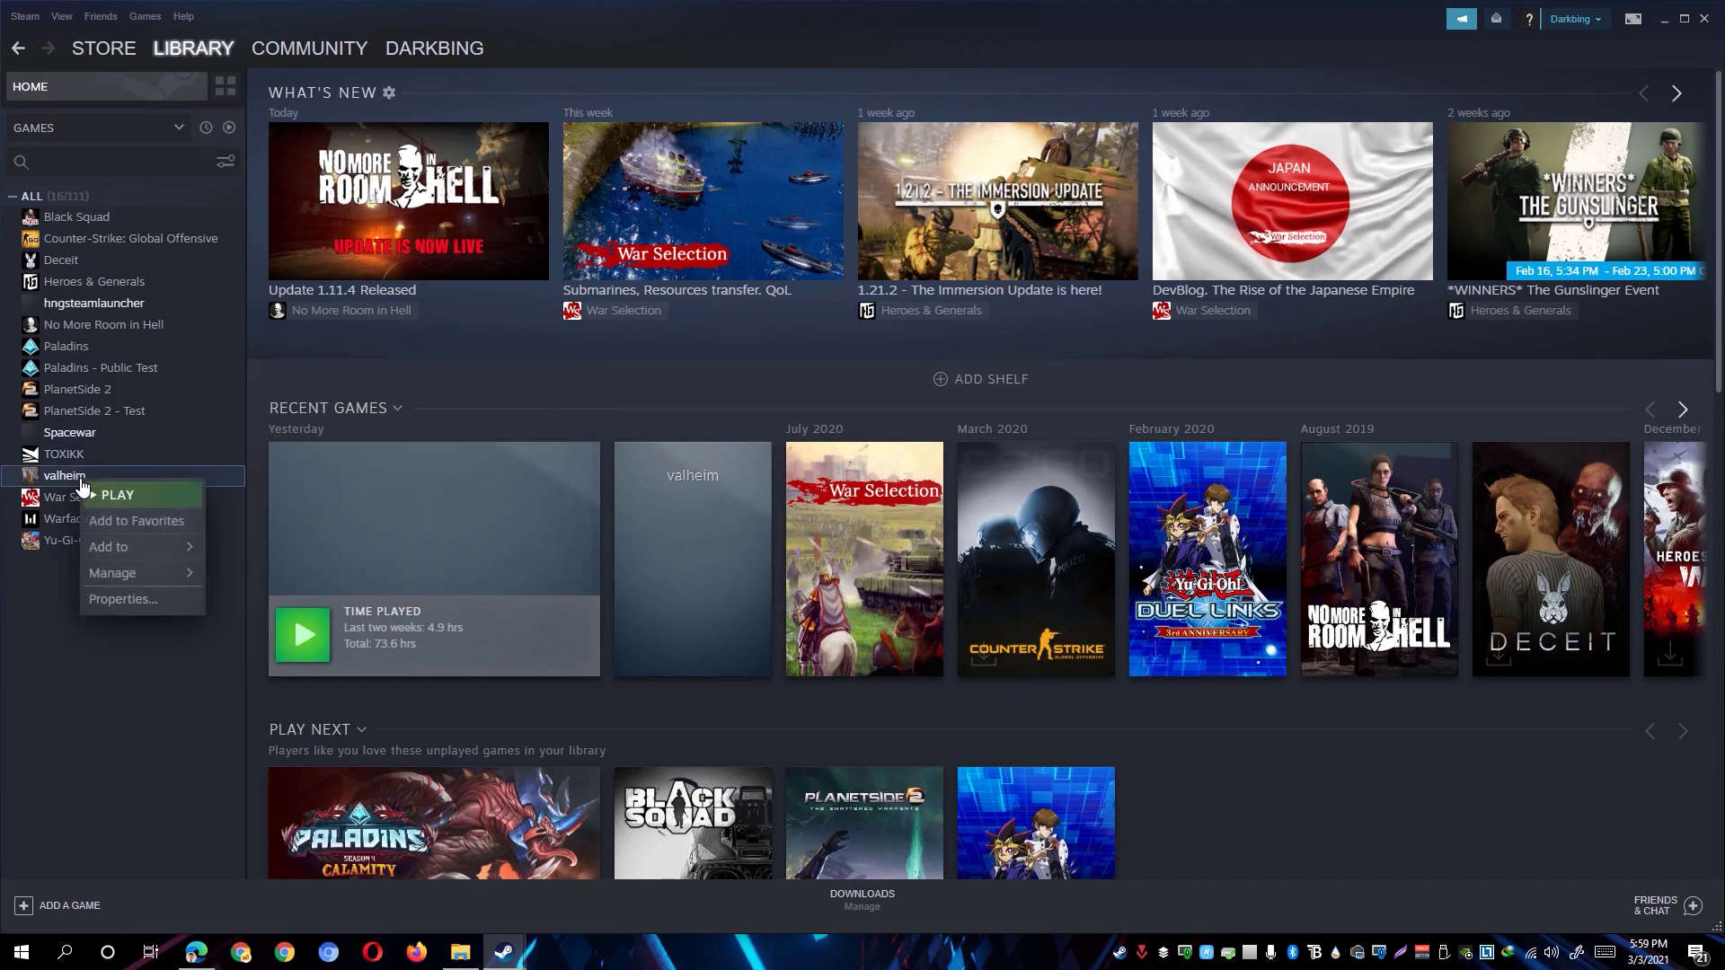
mouse_move(147, 577)
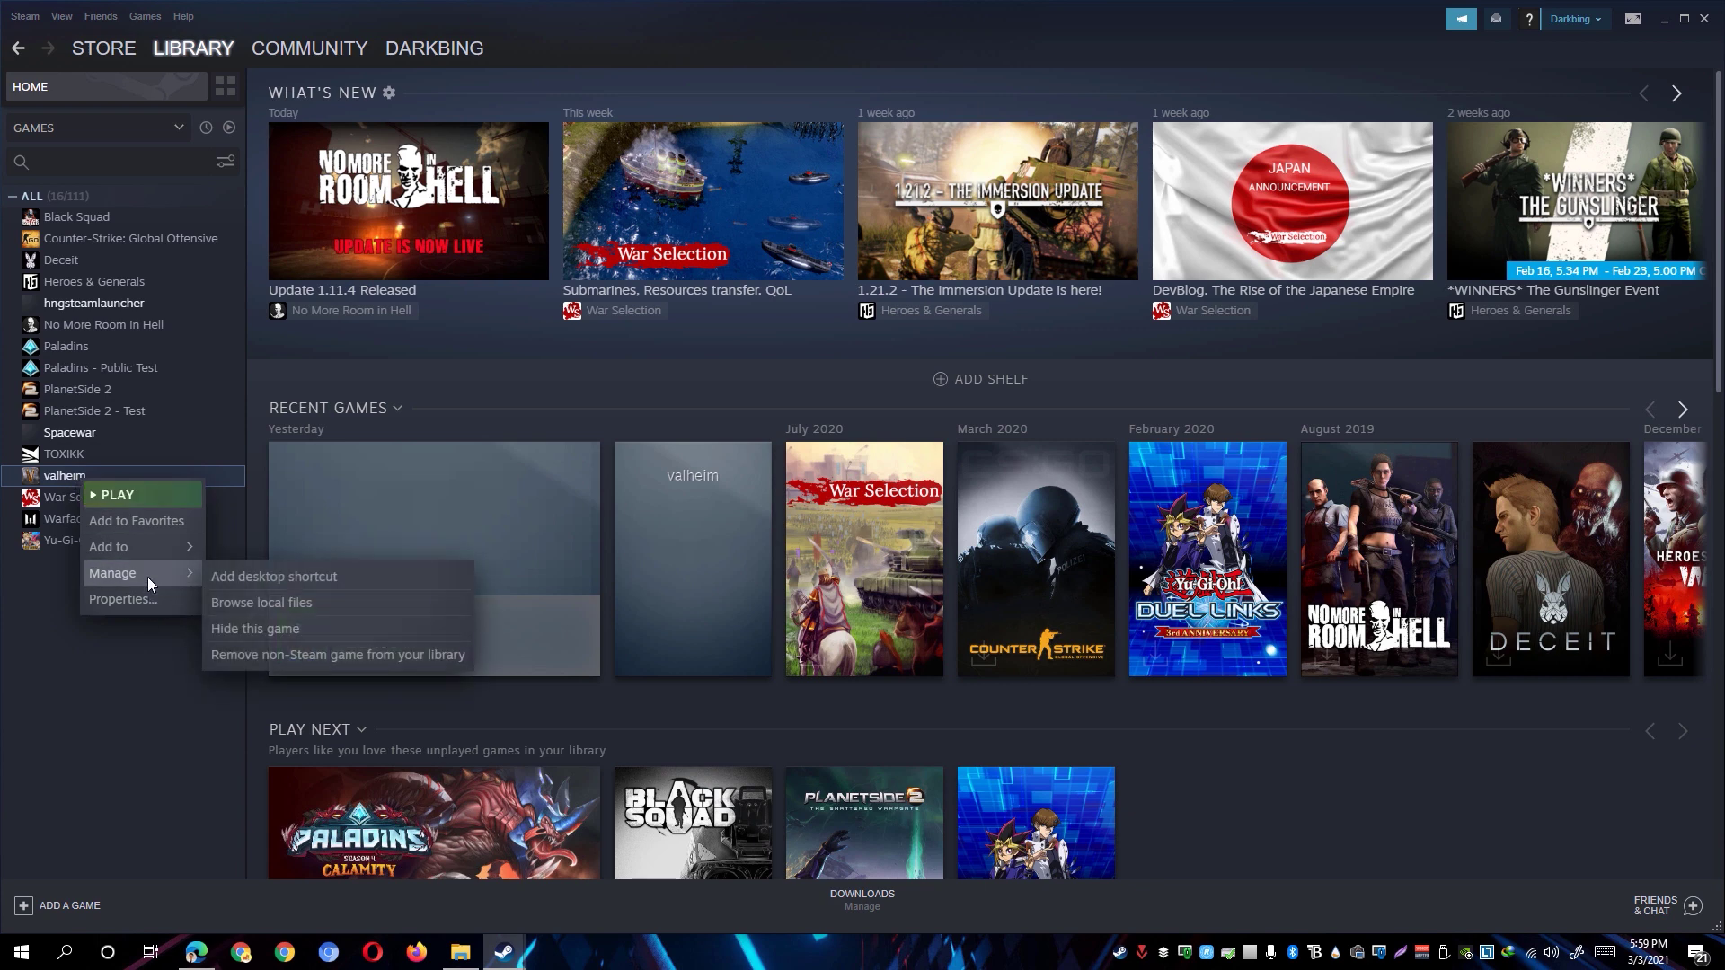
left_click(251, 610)
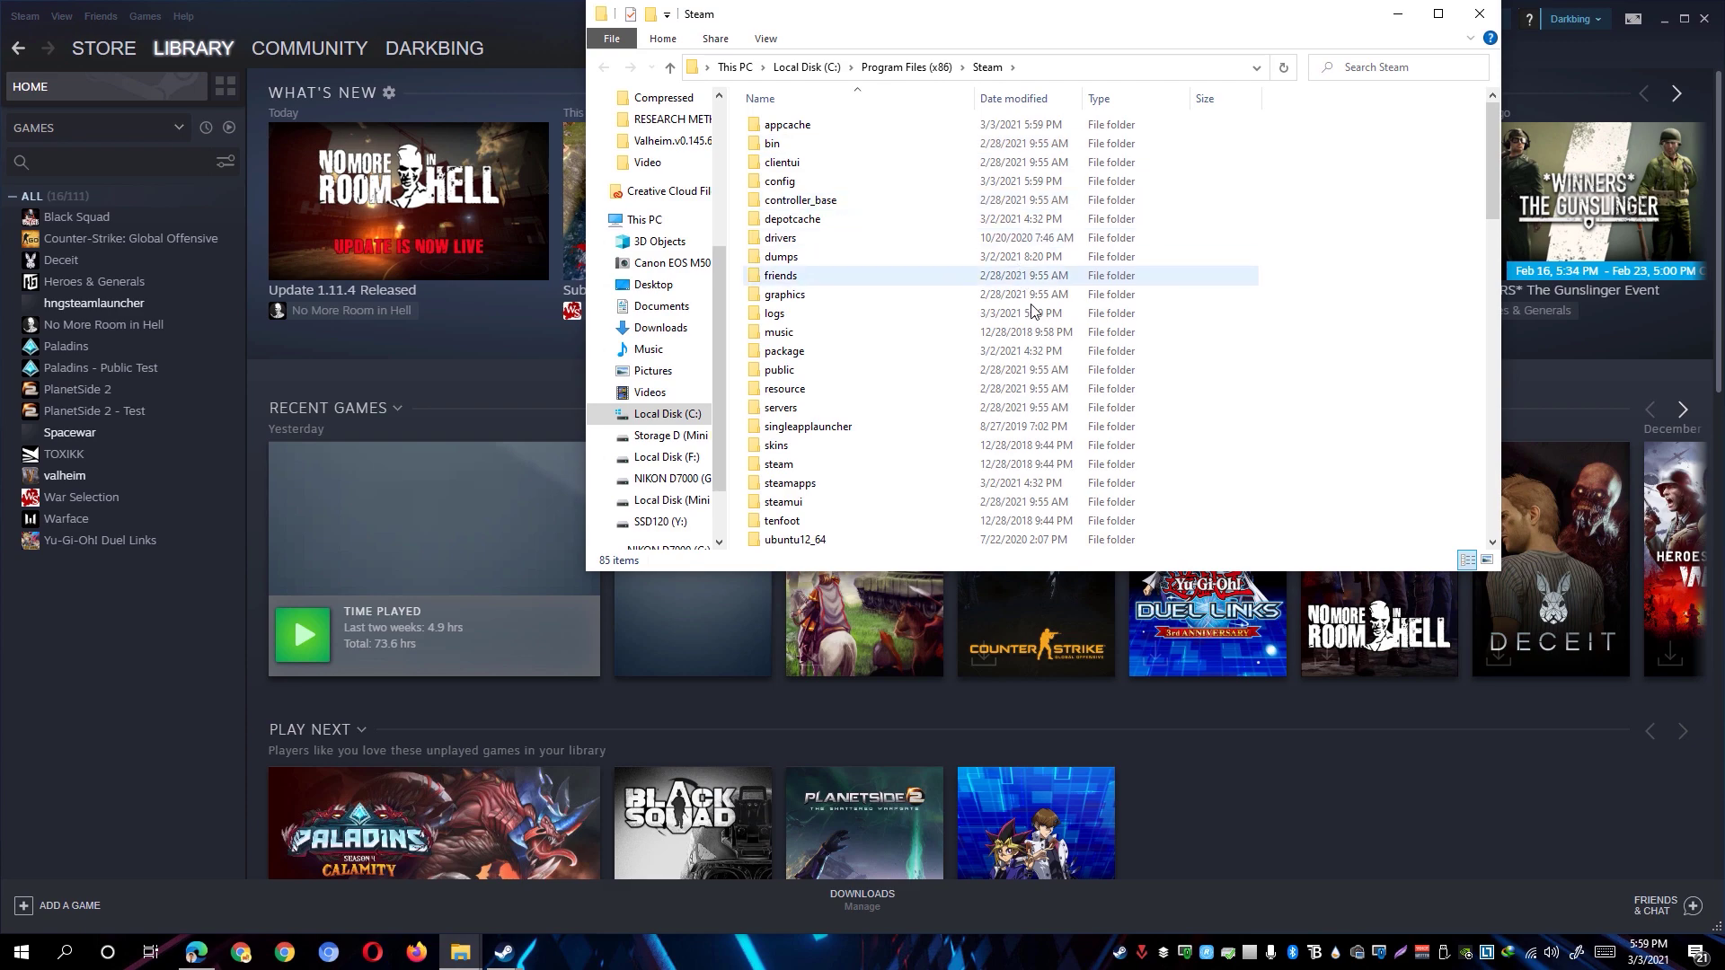
Minimize Steam and navigate from the Steam folder through steamapps and common into Valheim.v0.145.6
left_click(1660, 22)
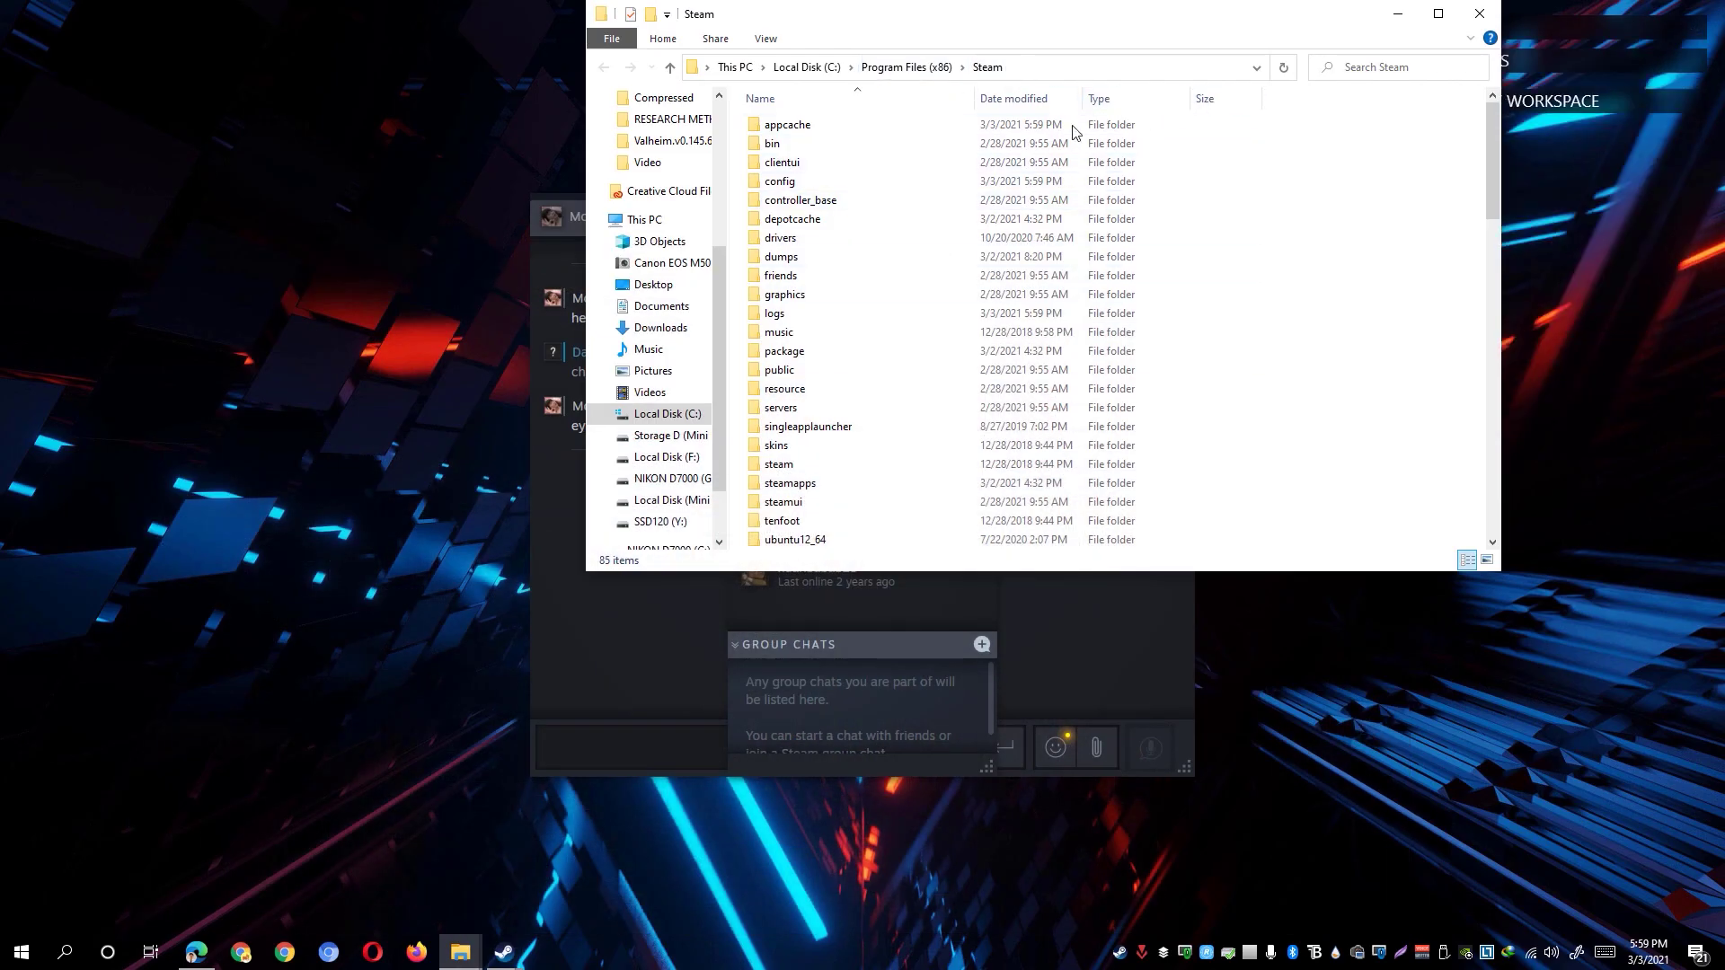
double_click(829, 487)
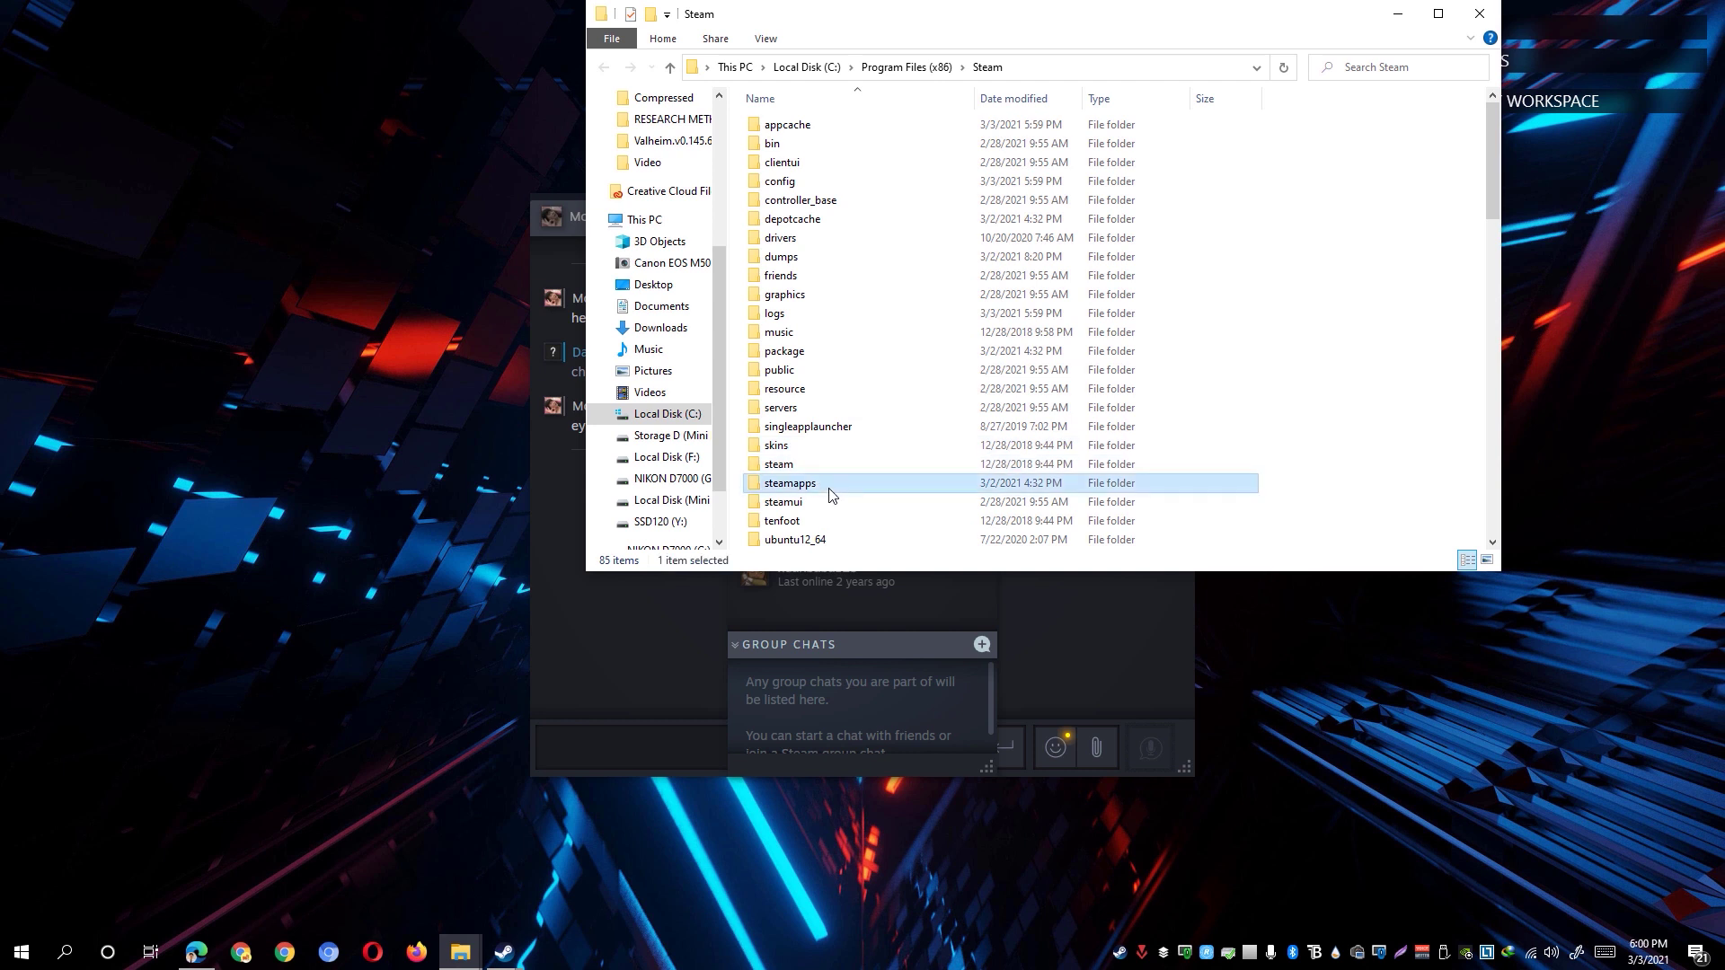
double_click(828, 128)
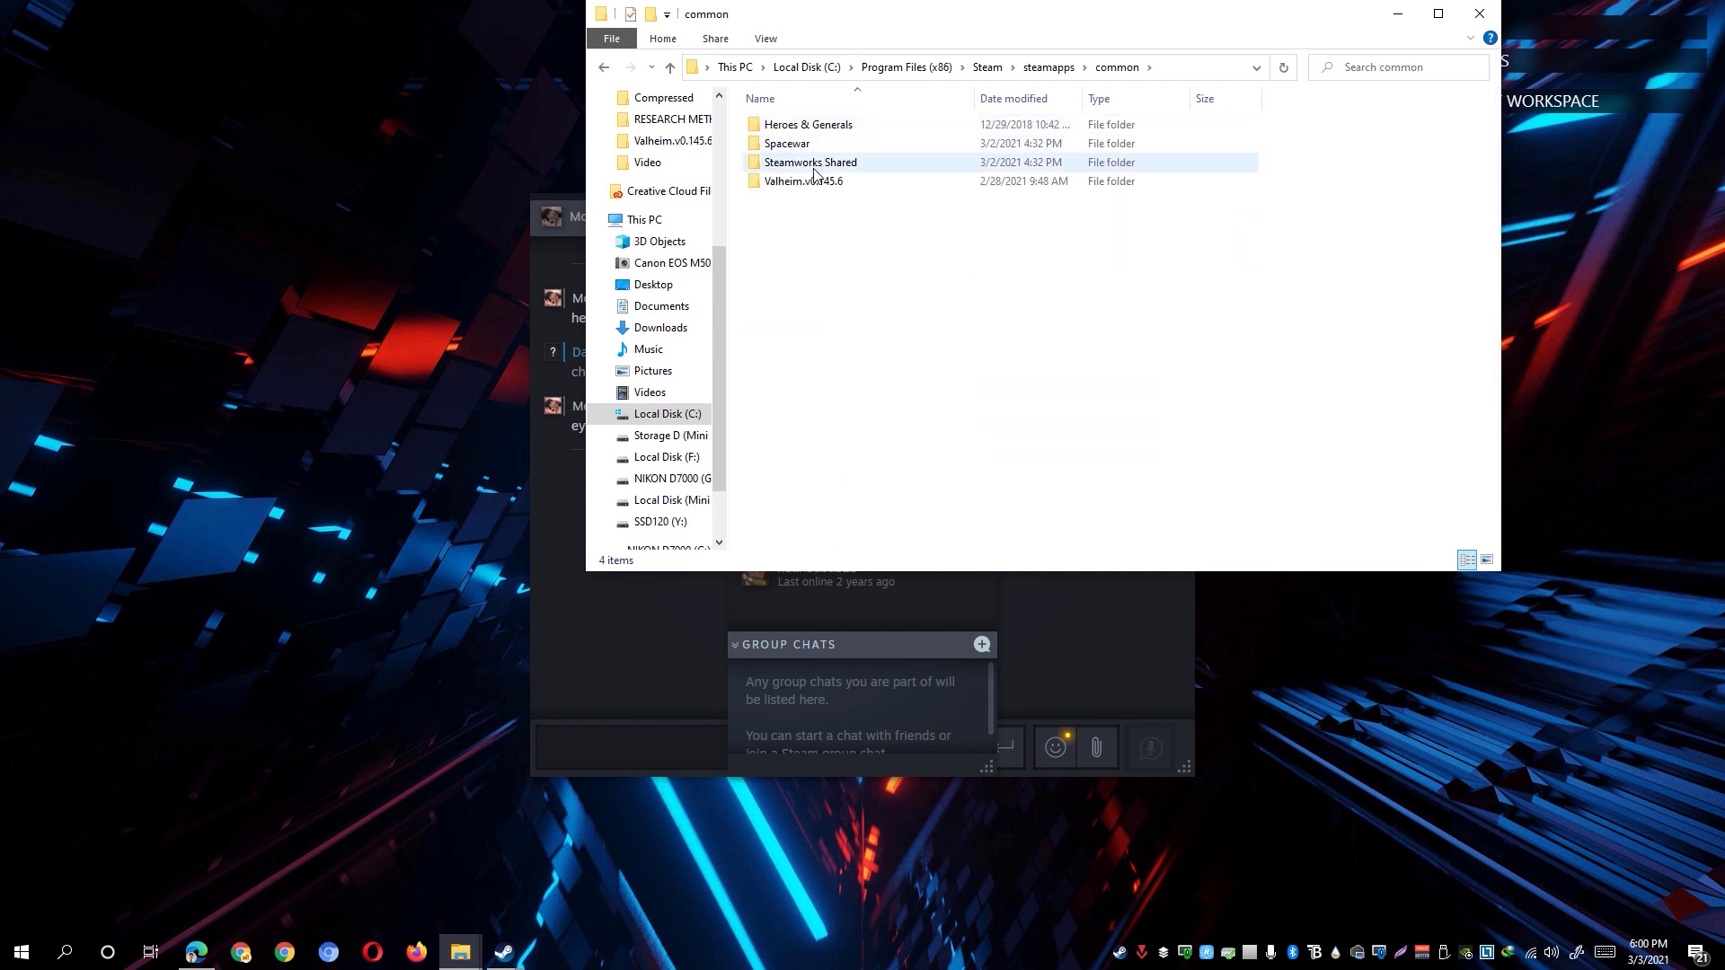
double_click(818, 185)
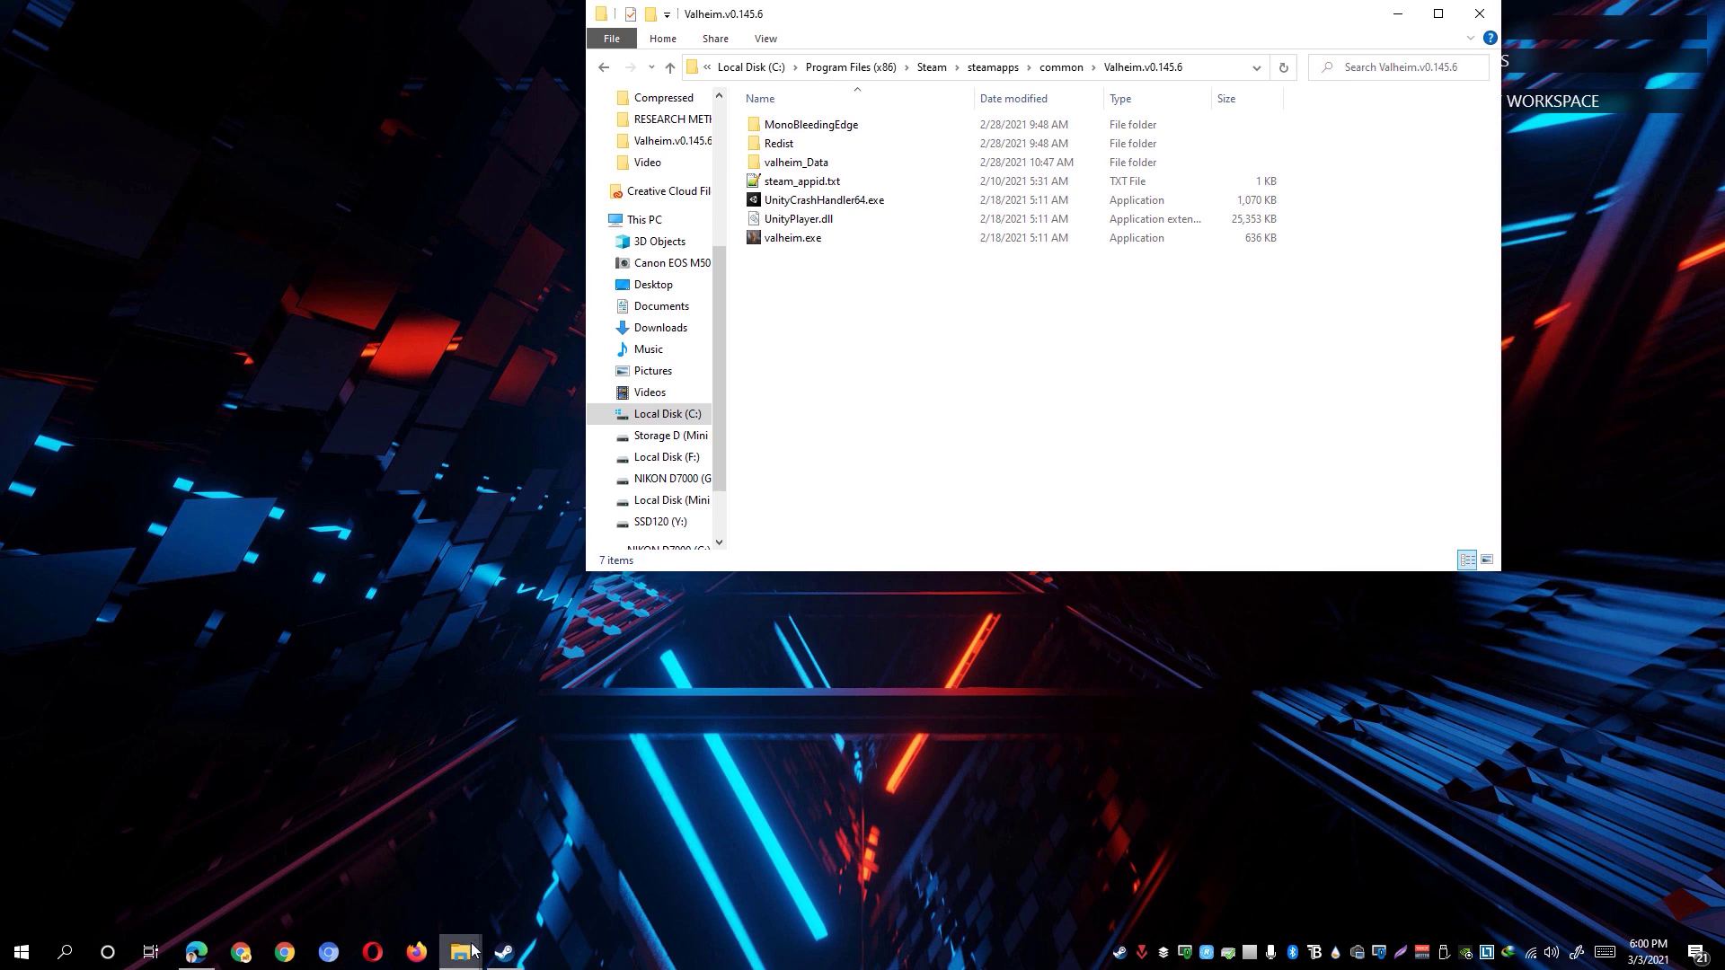
Extract the BepInExPack_Valheim folder from denikson-BepInExPack_Valheim-5.4.701.zip into the Downloaded folder
mouse_move(459, 952)
left_click(441, 880)
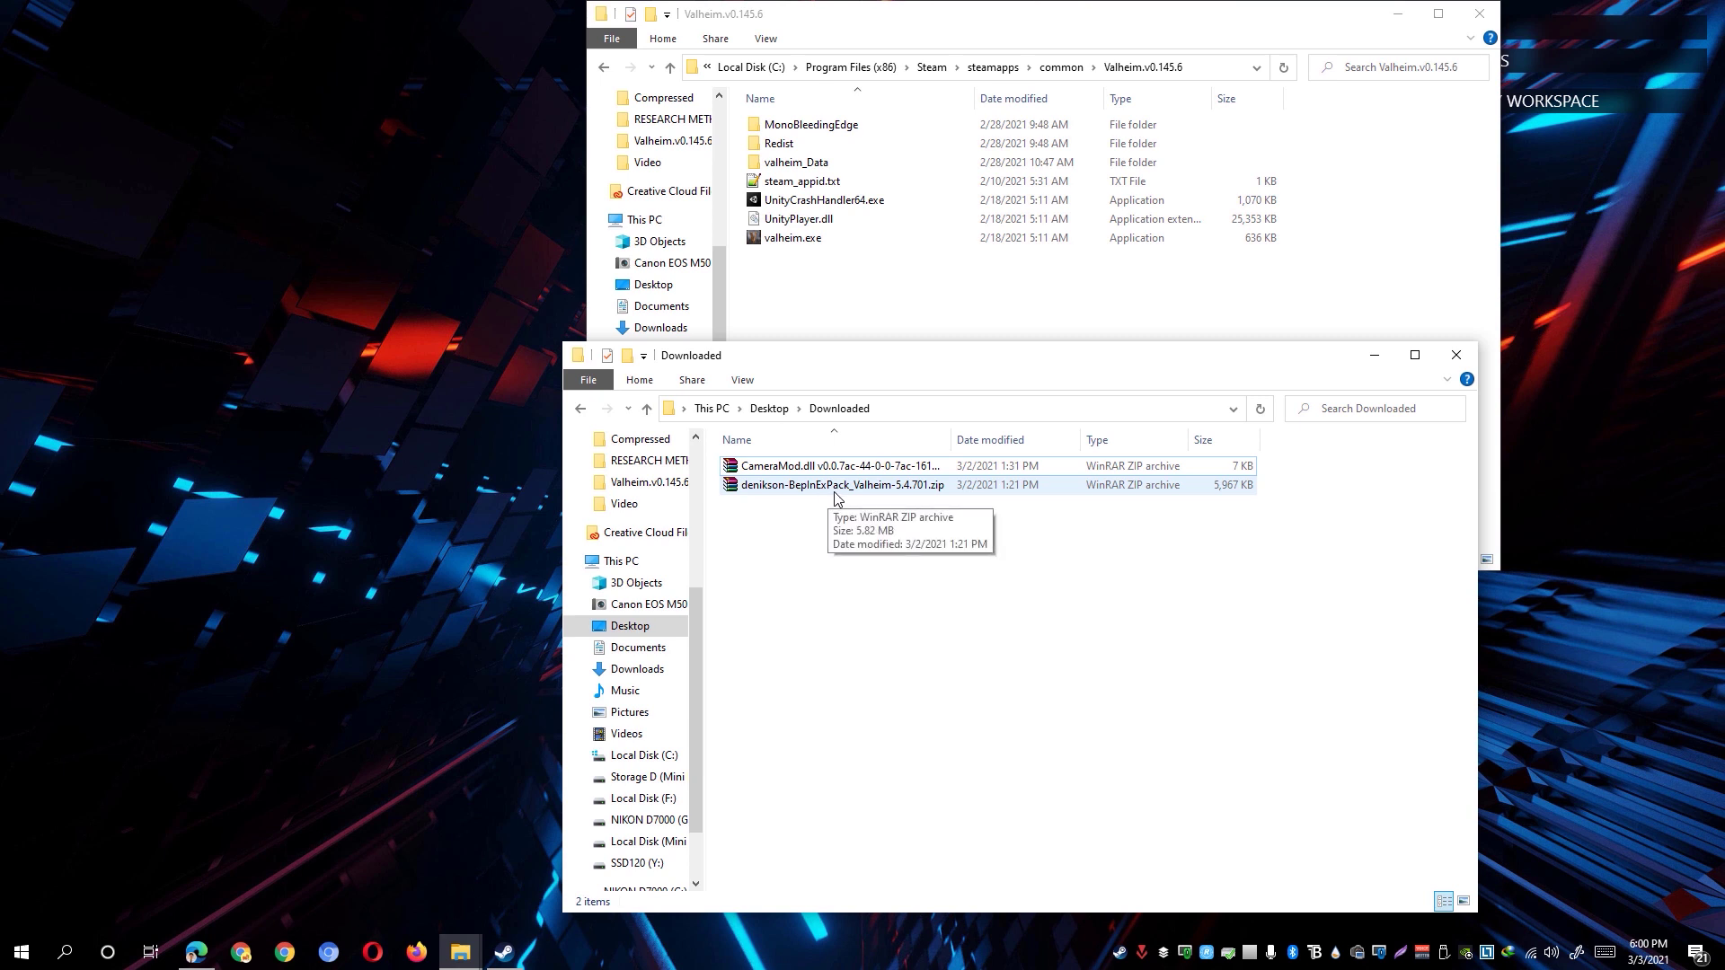
left_click(844, 499)
left_click(956, 619)
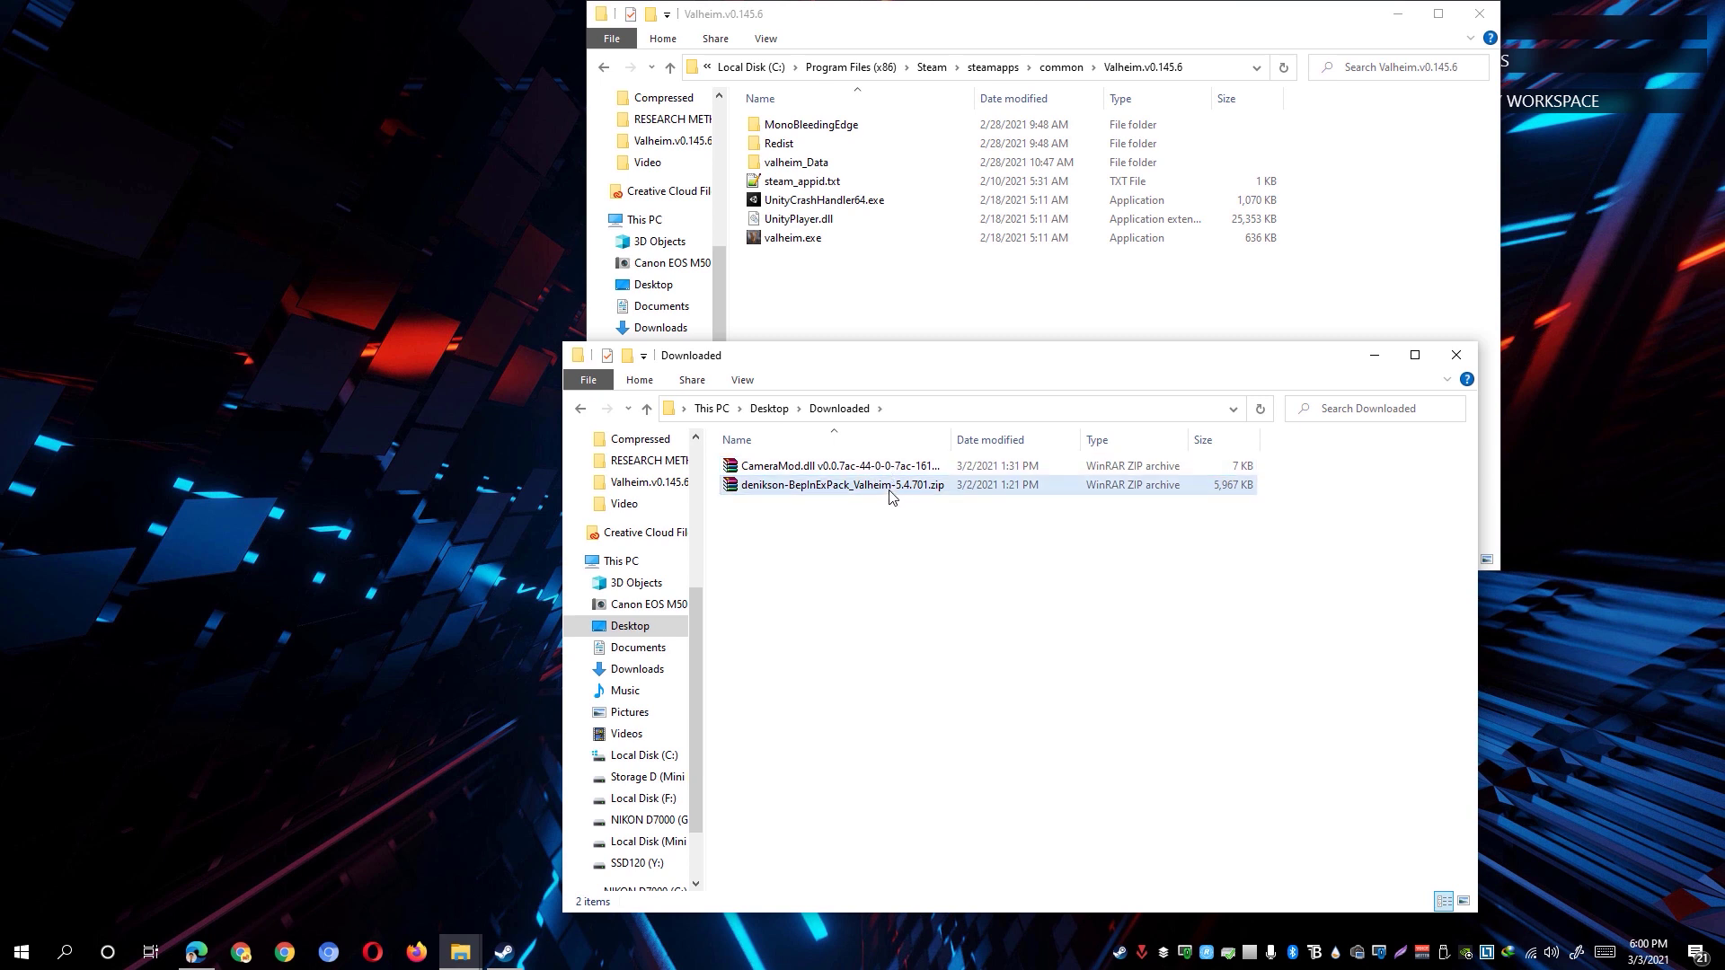
left_click(808, 489)
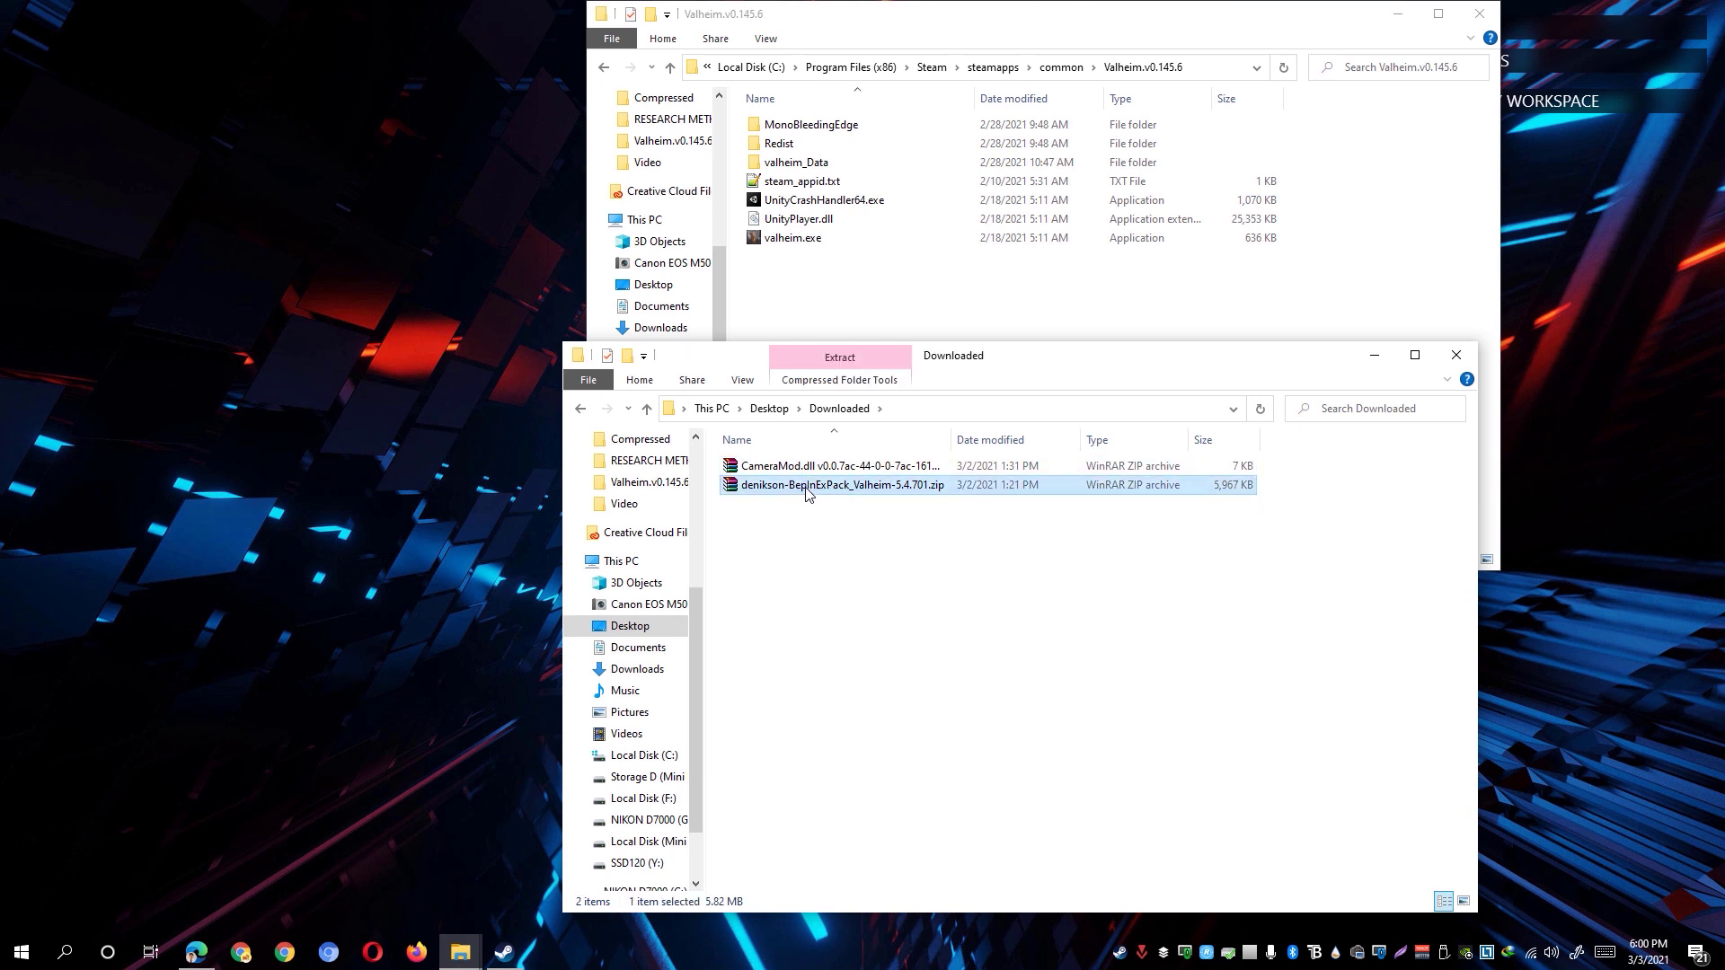
double_click(805, 493)
double_click(277, 12)
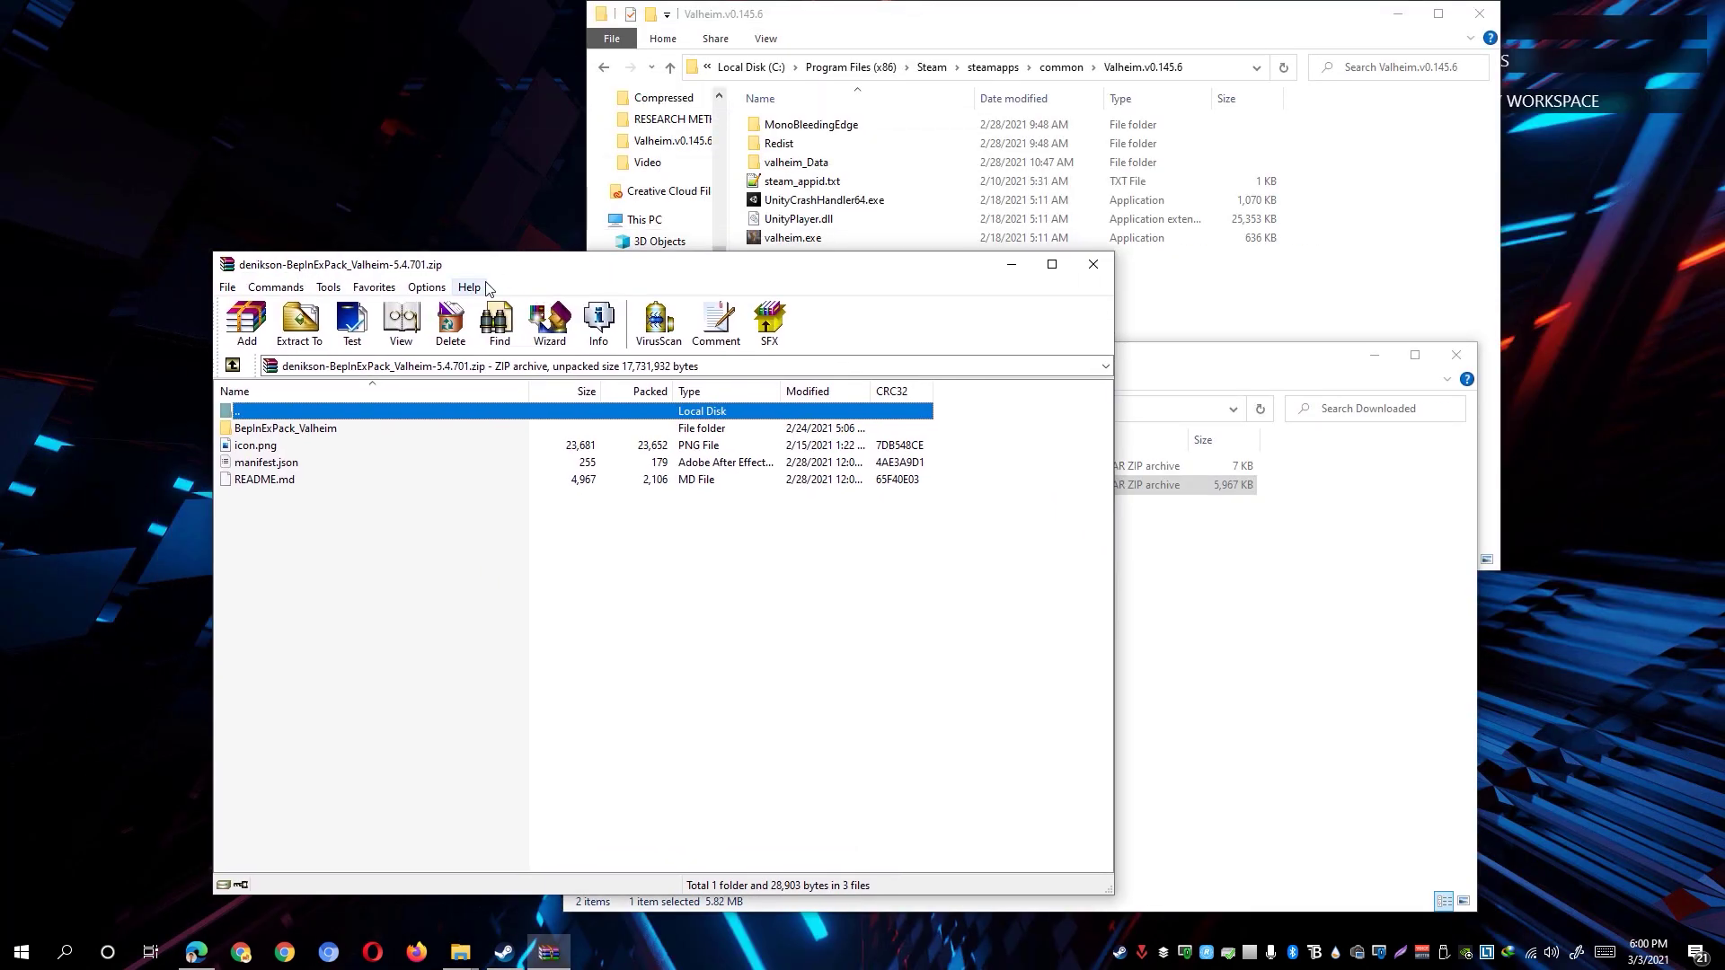
left_click(257, 432)
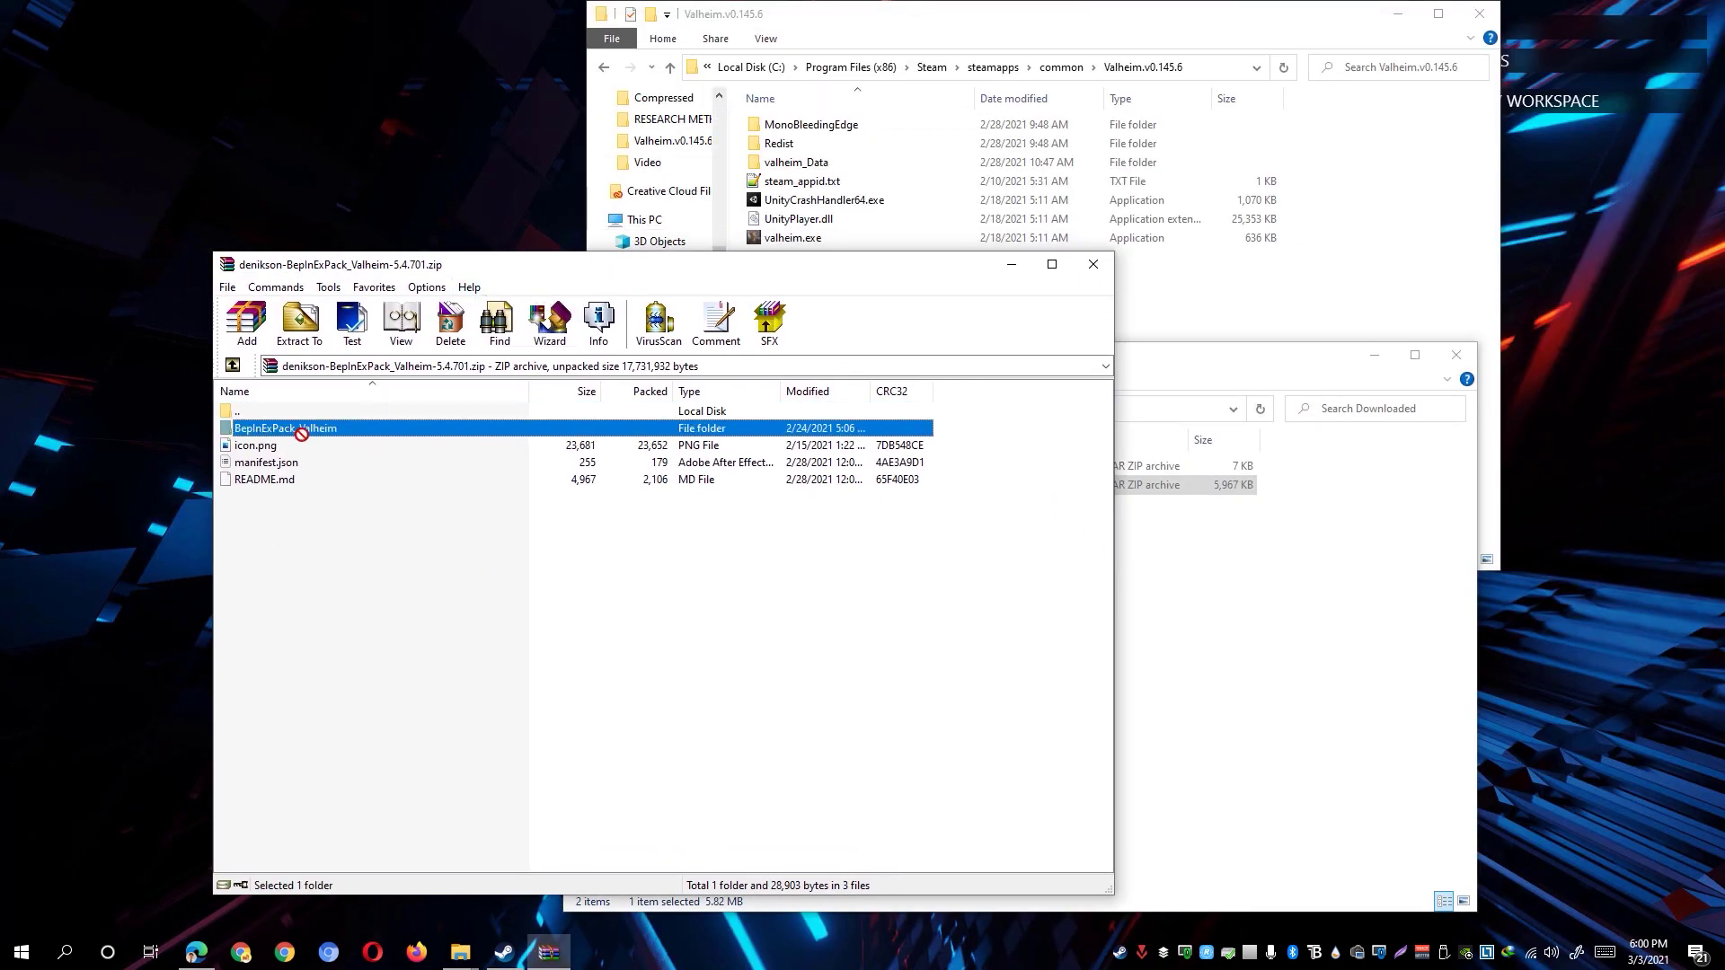
left_click_drag(1230, 647, 1230, 649)
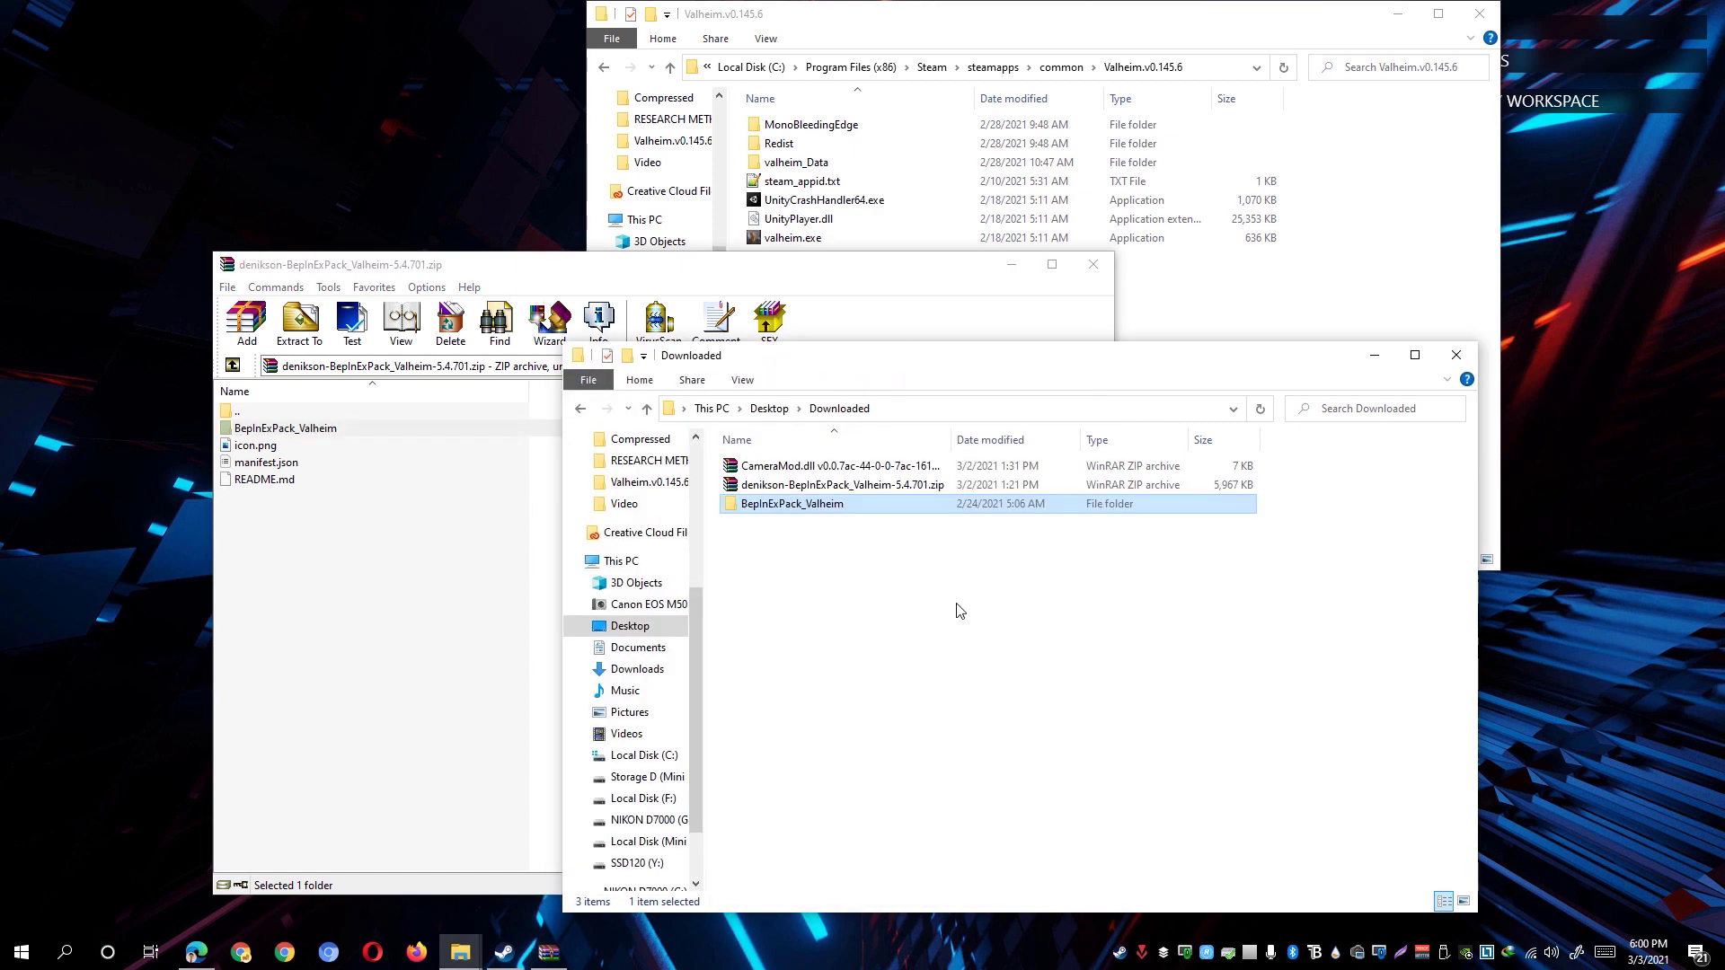
Copy all contents of the extracted BepInExPack_Valheim folder into the Valheim.v0.145.6 game folder
left_click(820, 564)
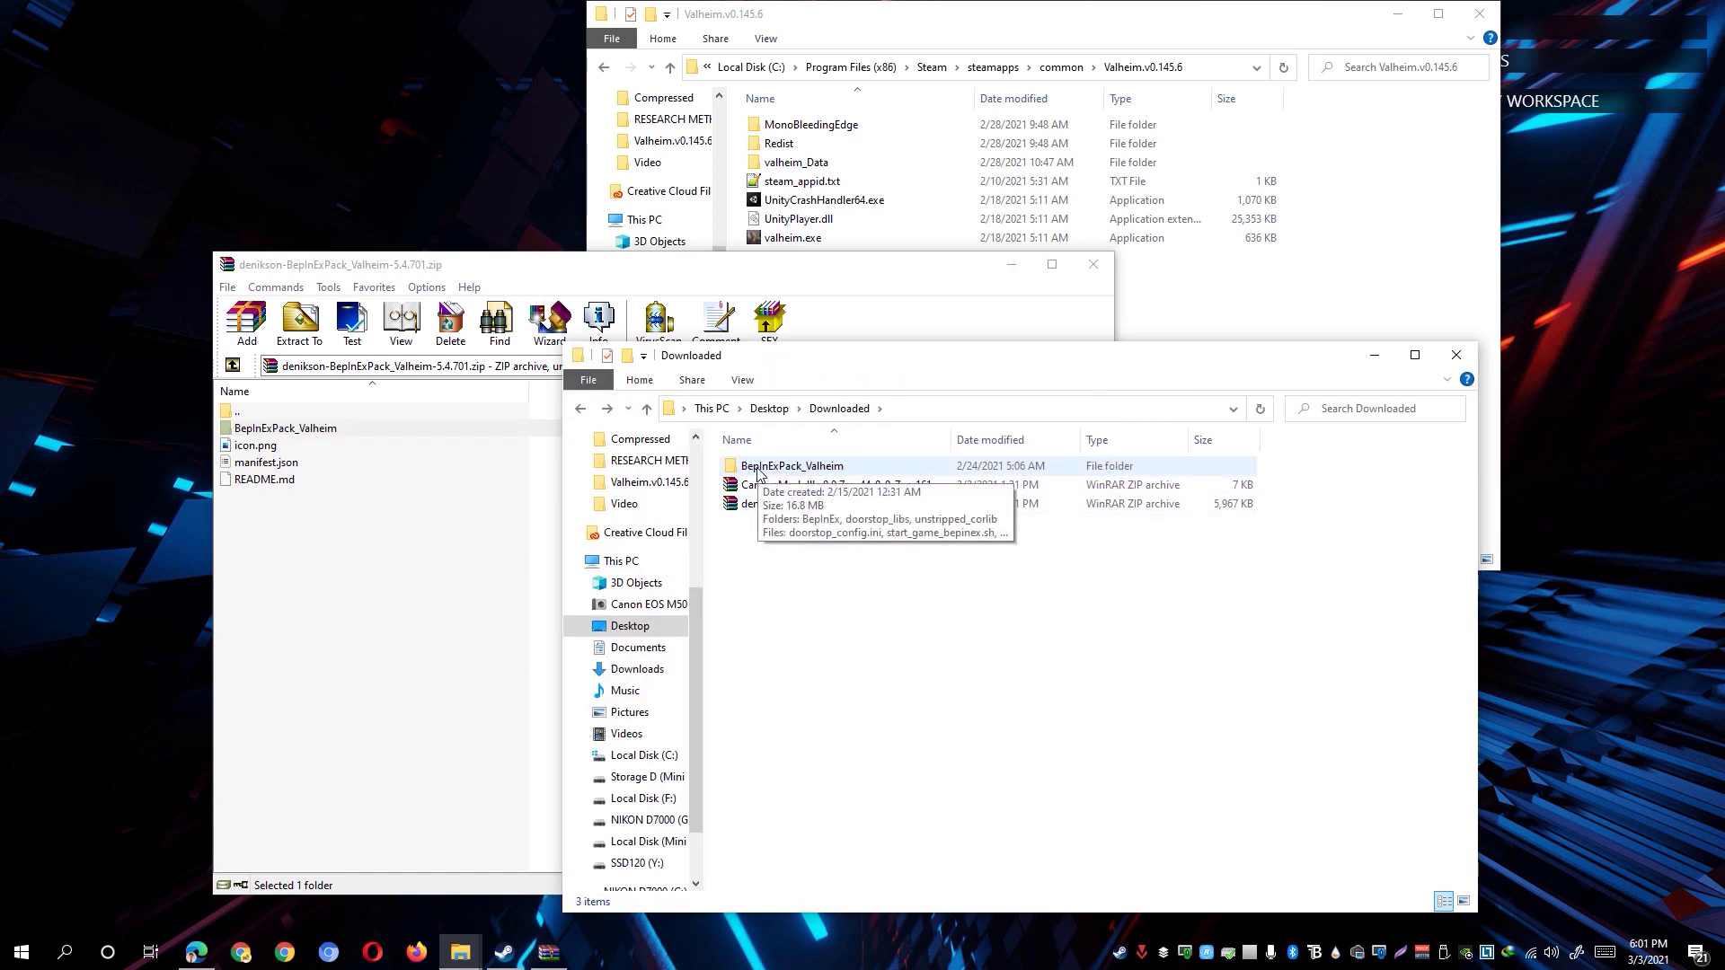
double_click(757, 470)
left_click_drag(1338, 735, 709, 455)
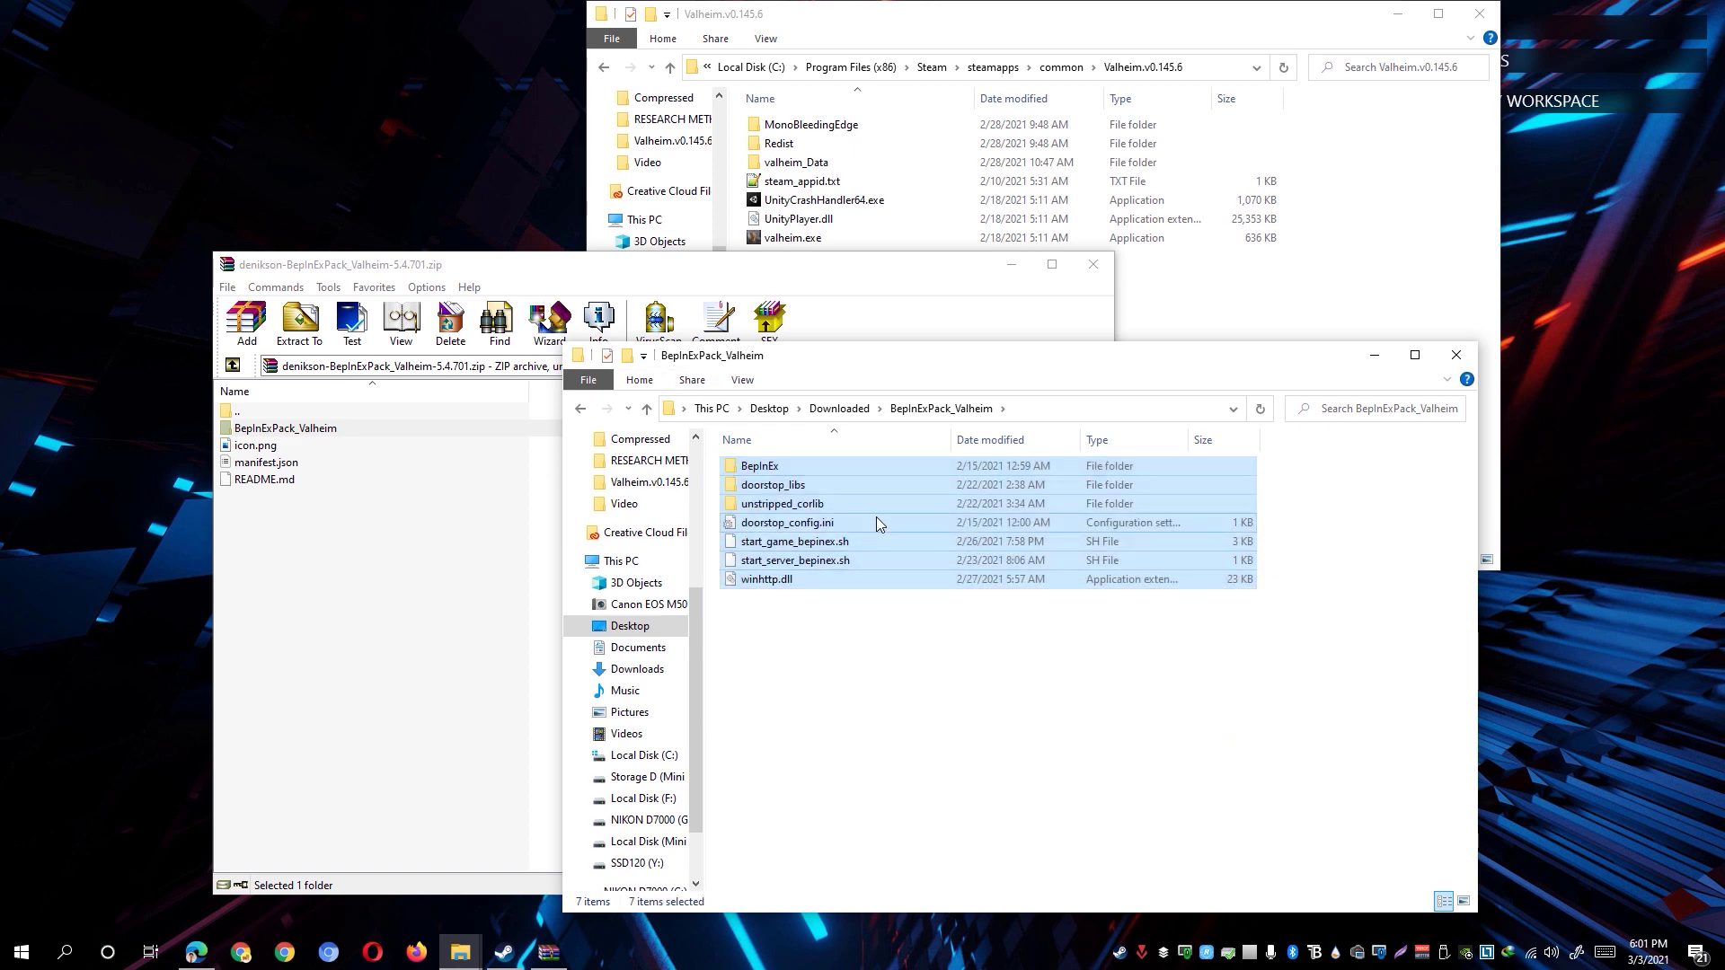
right_click(876, 516)
left_click(929, 418)
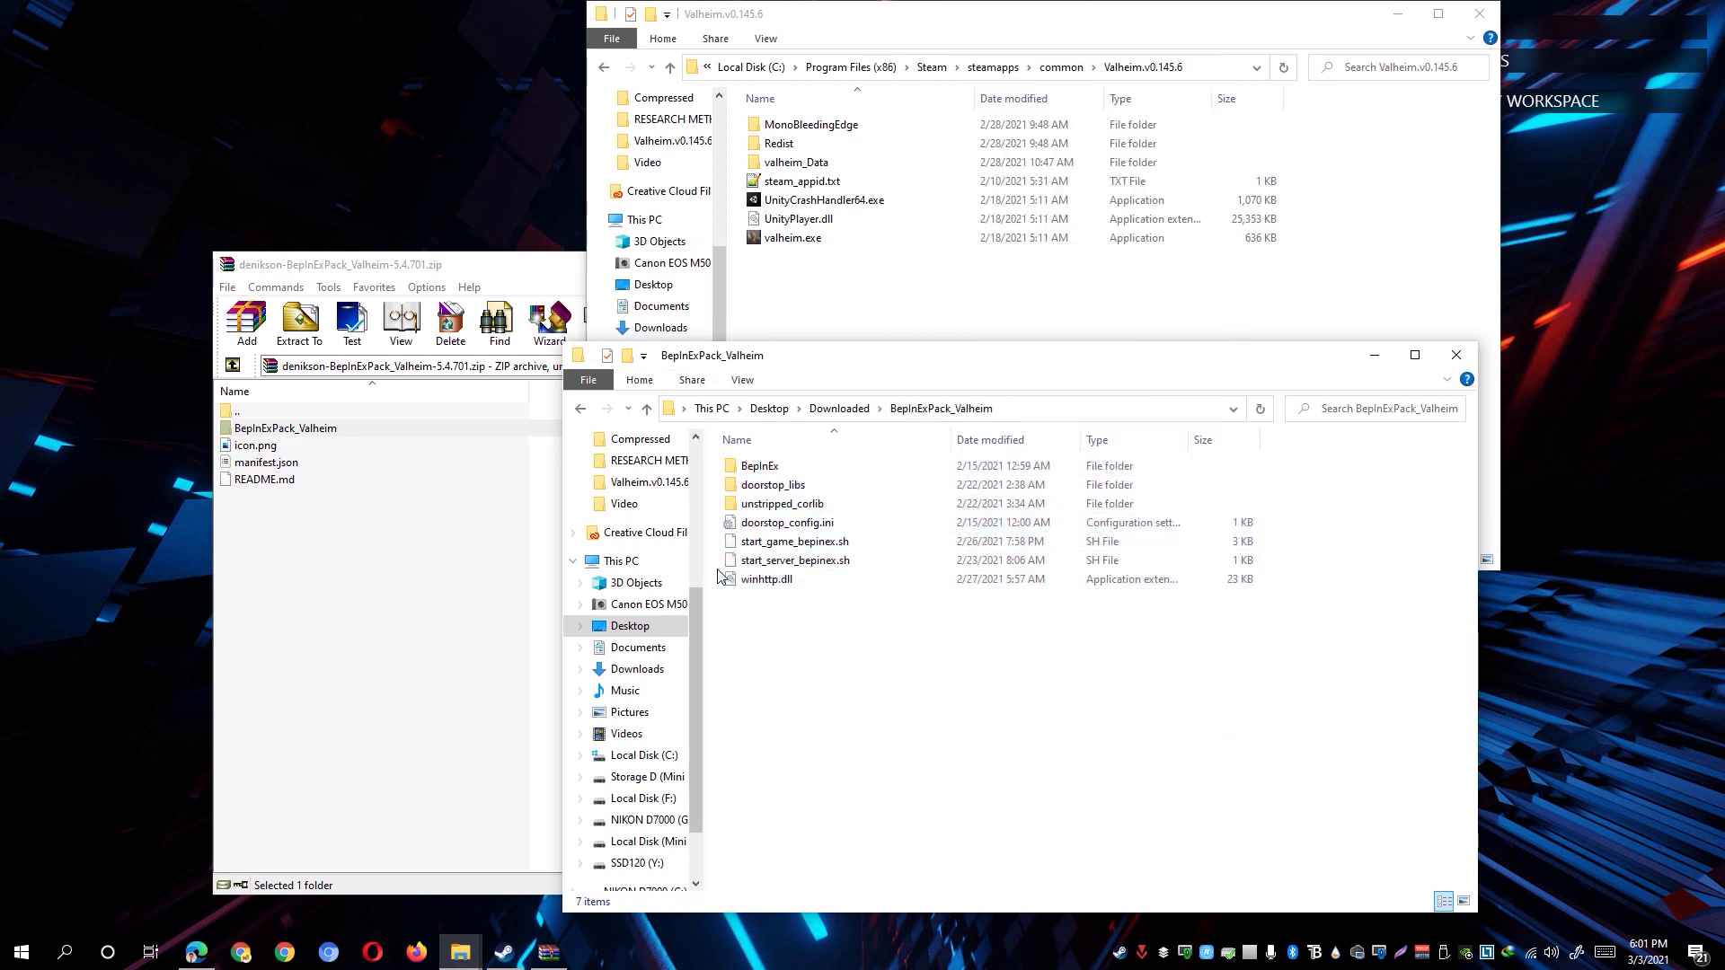
left_click(781, 310)
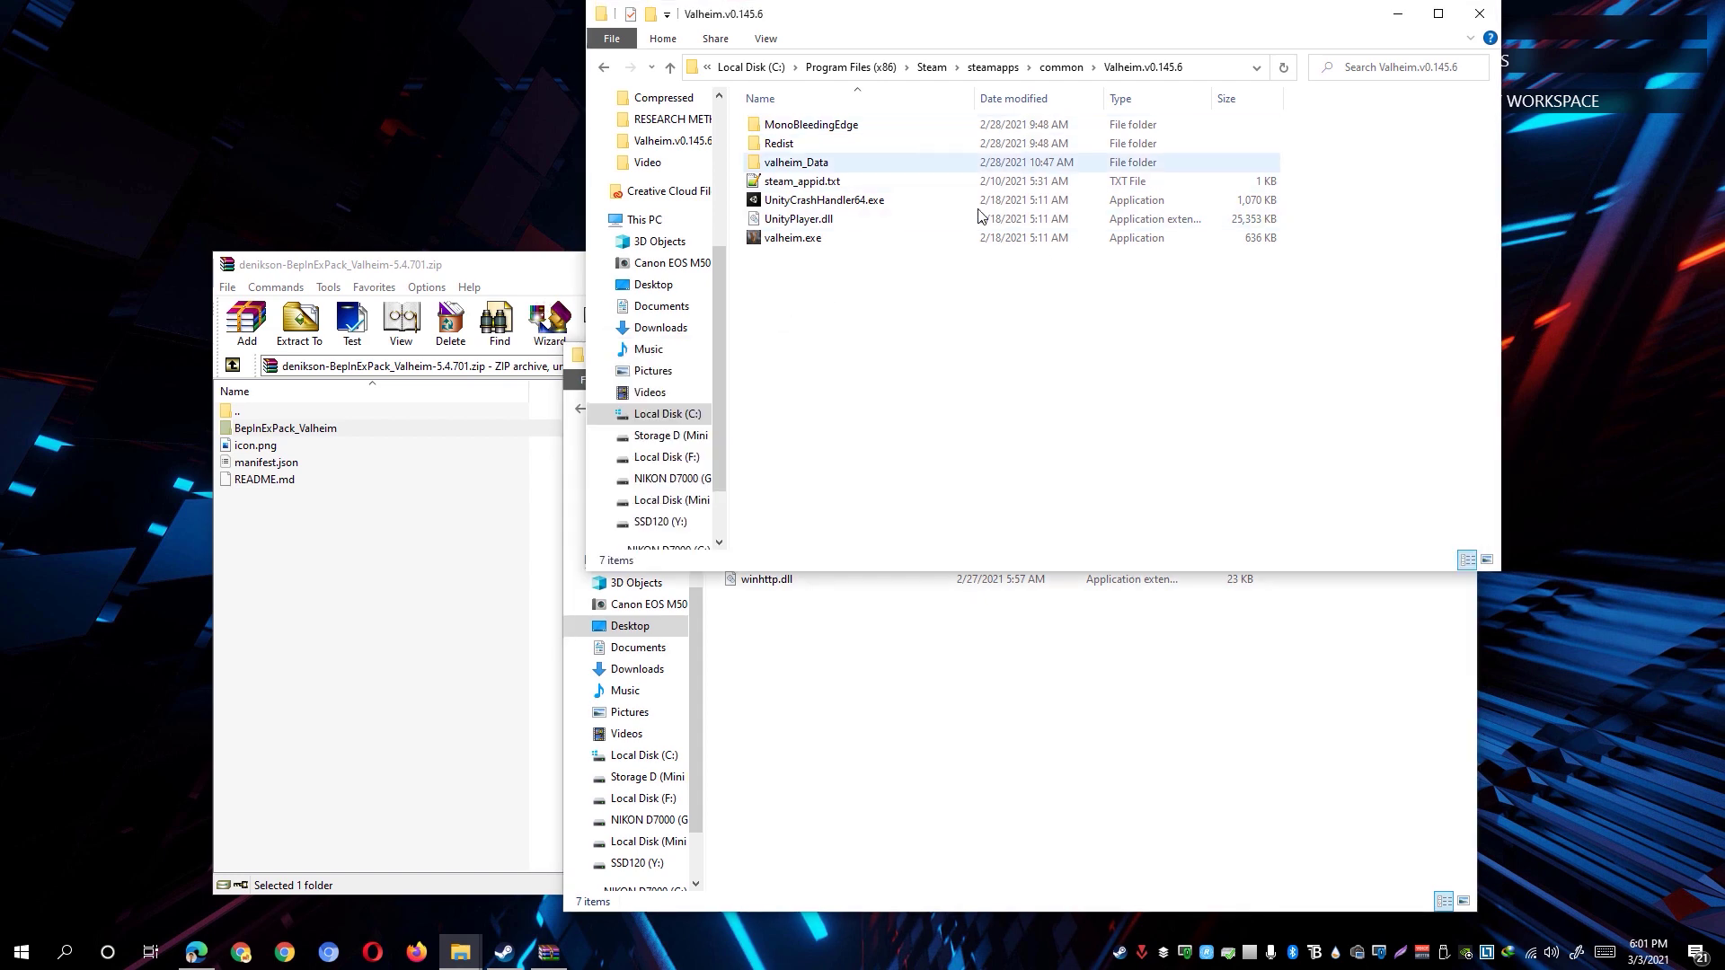
right_click(886, 307)
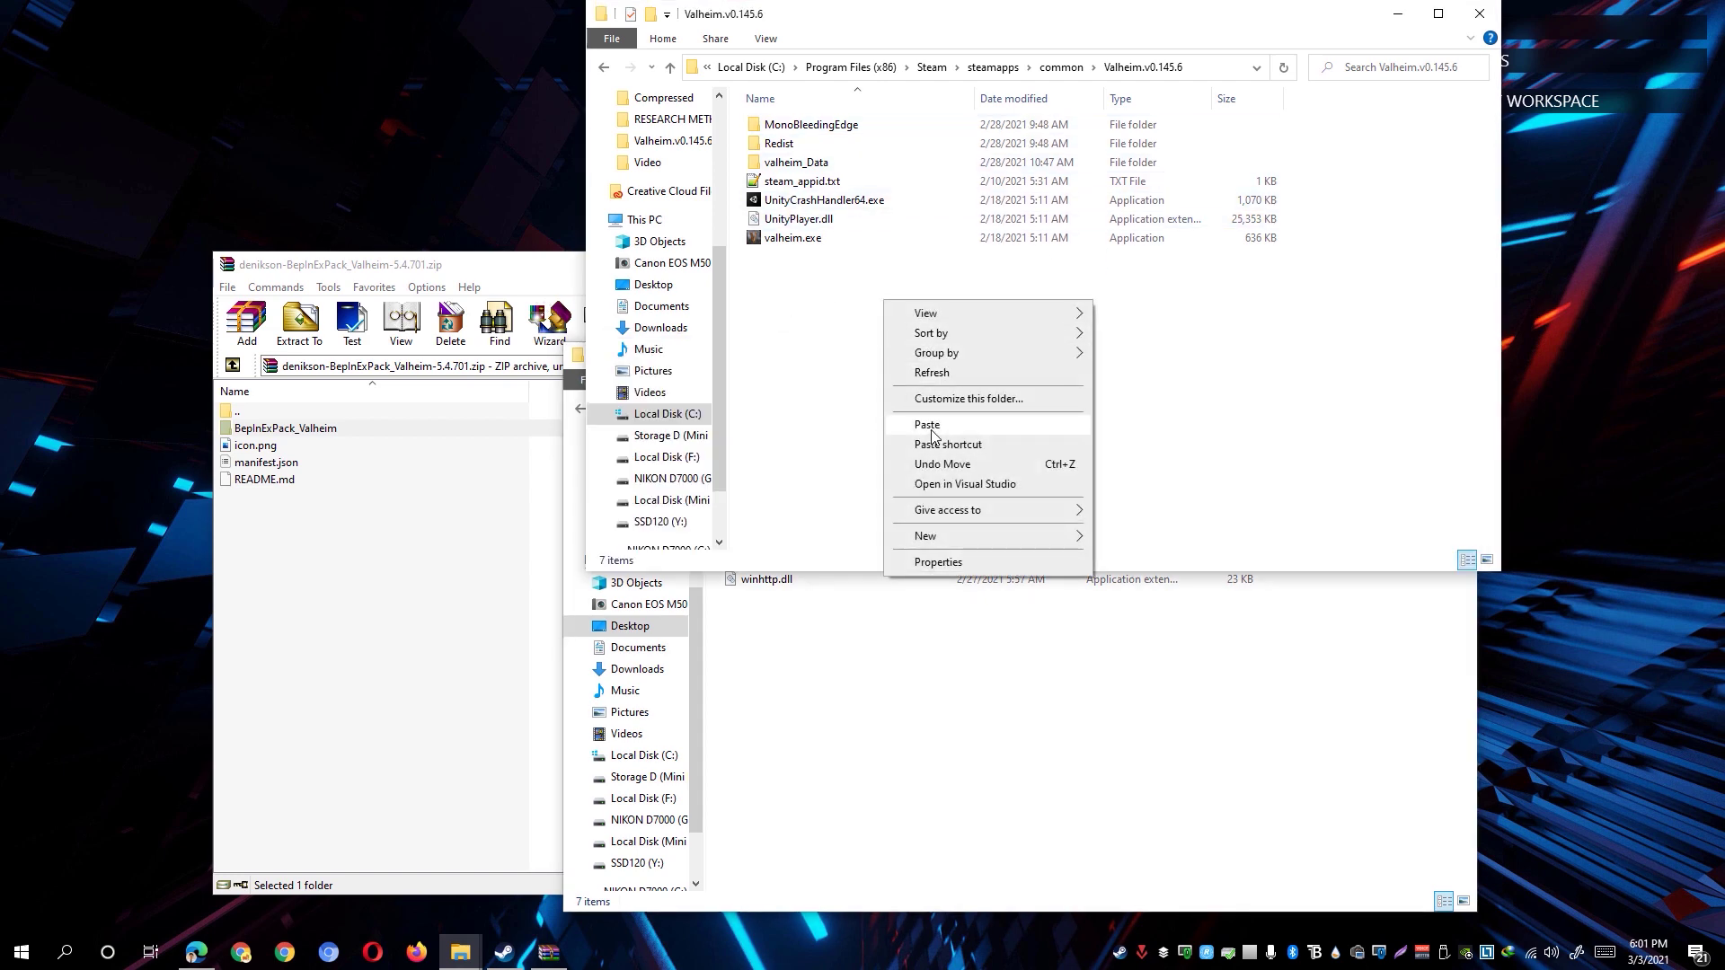
left_click(930, 428)
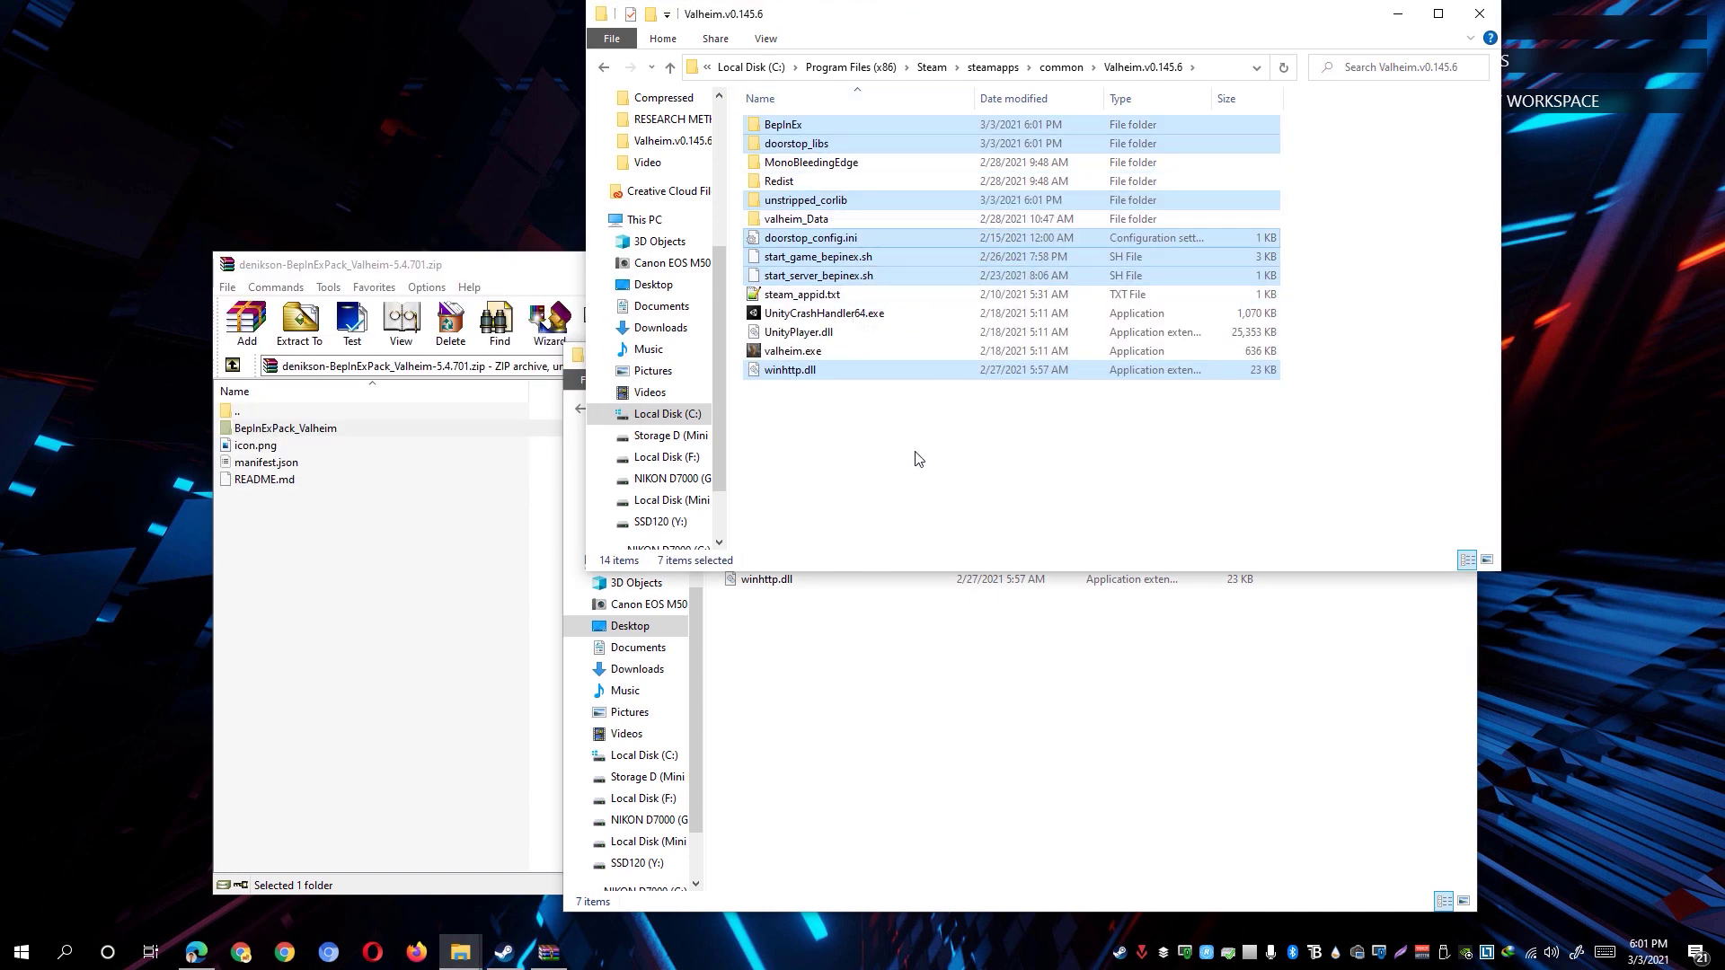
left_click(929, 401)
Return to the Downloaded folder, close the BepInExPack archive and open the CameraMod.dll v0.0.7ac zip archive
left_click(909, 672)
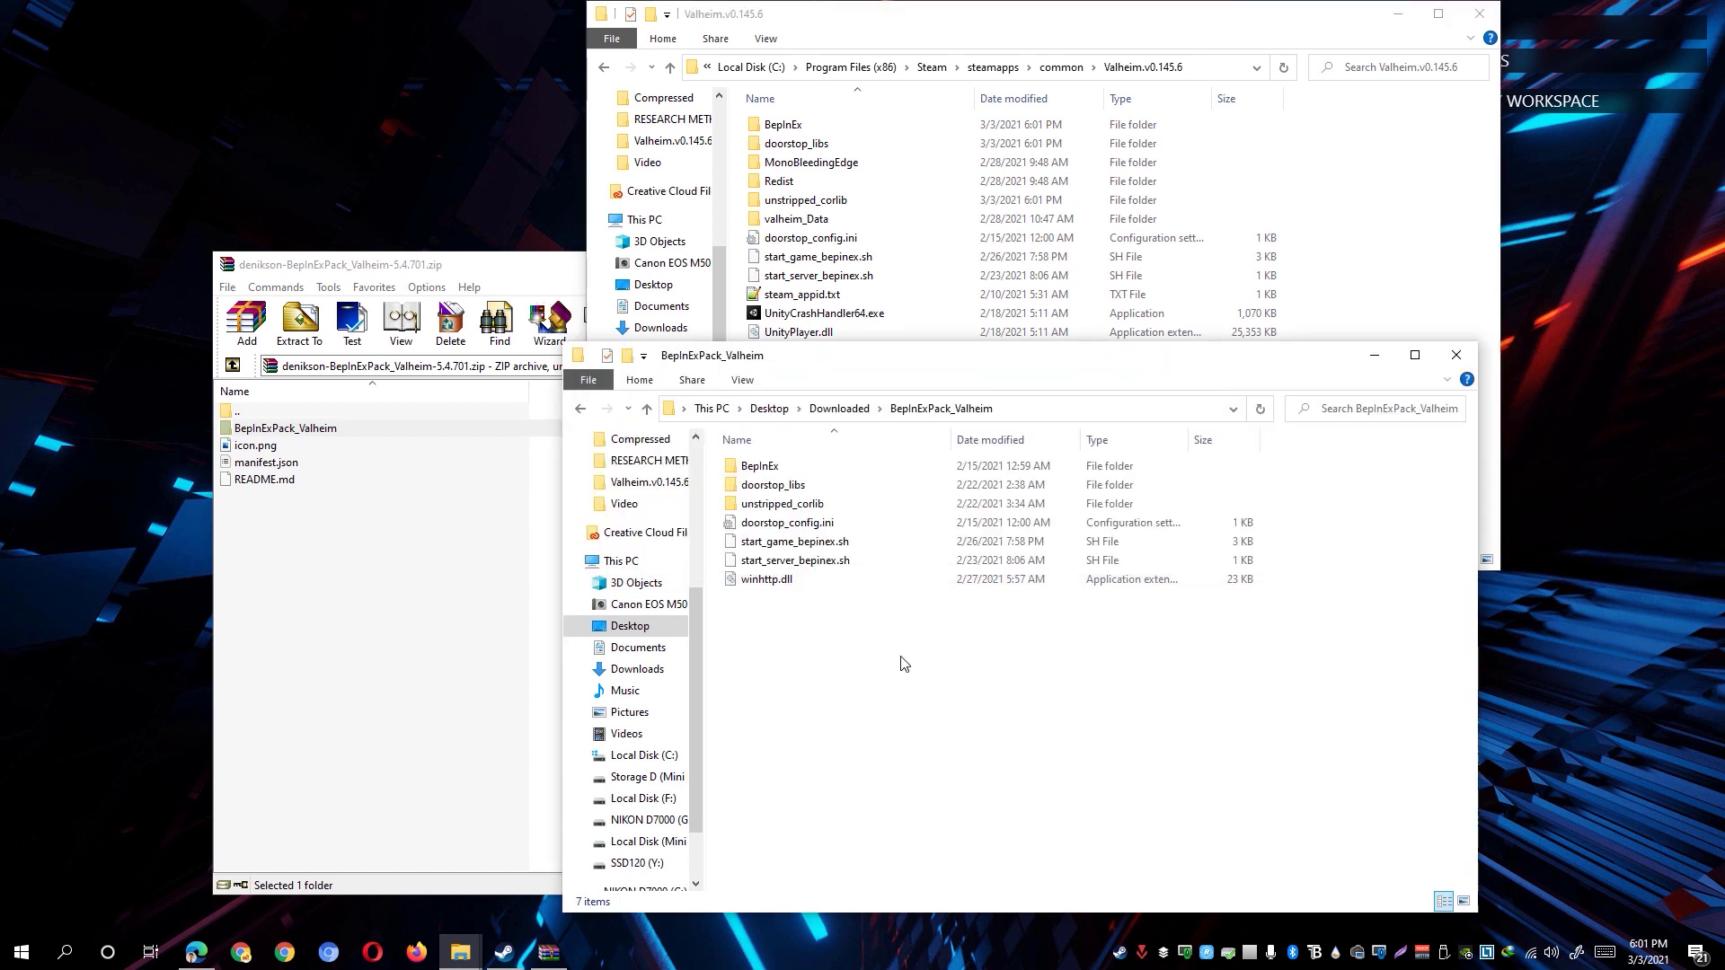
left_click(839, 409)
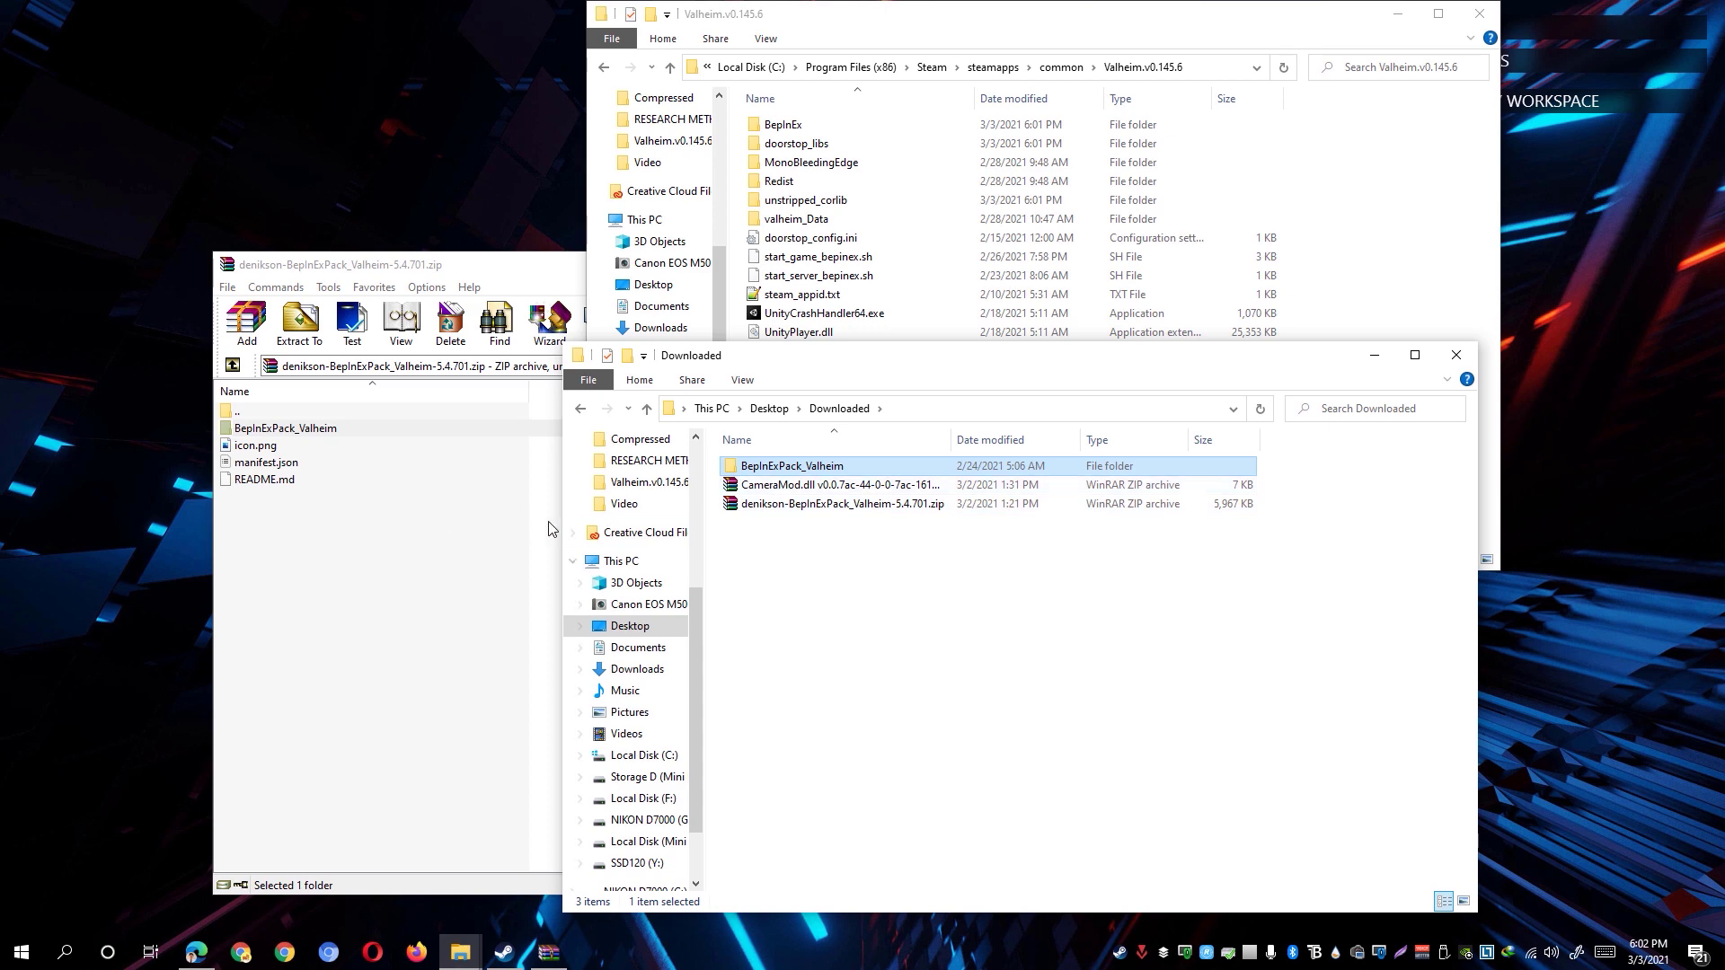
left_click(788, 487)
left_click(429, 543)
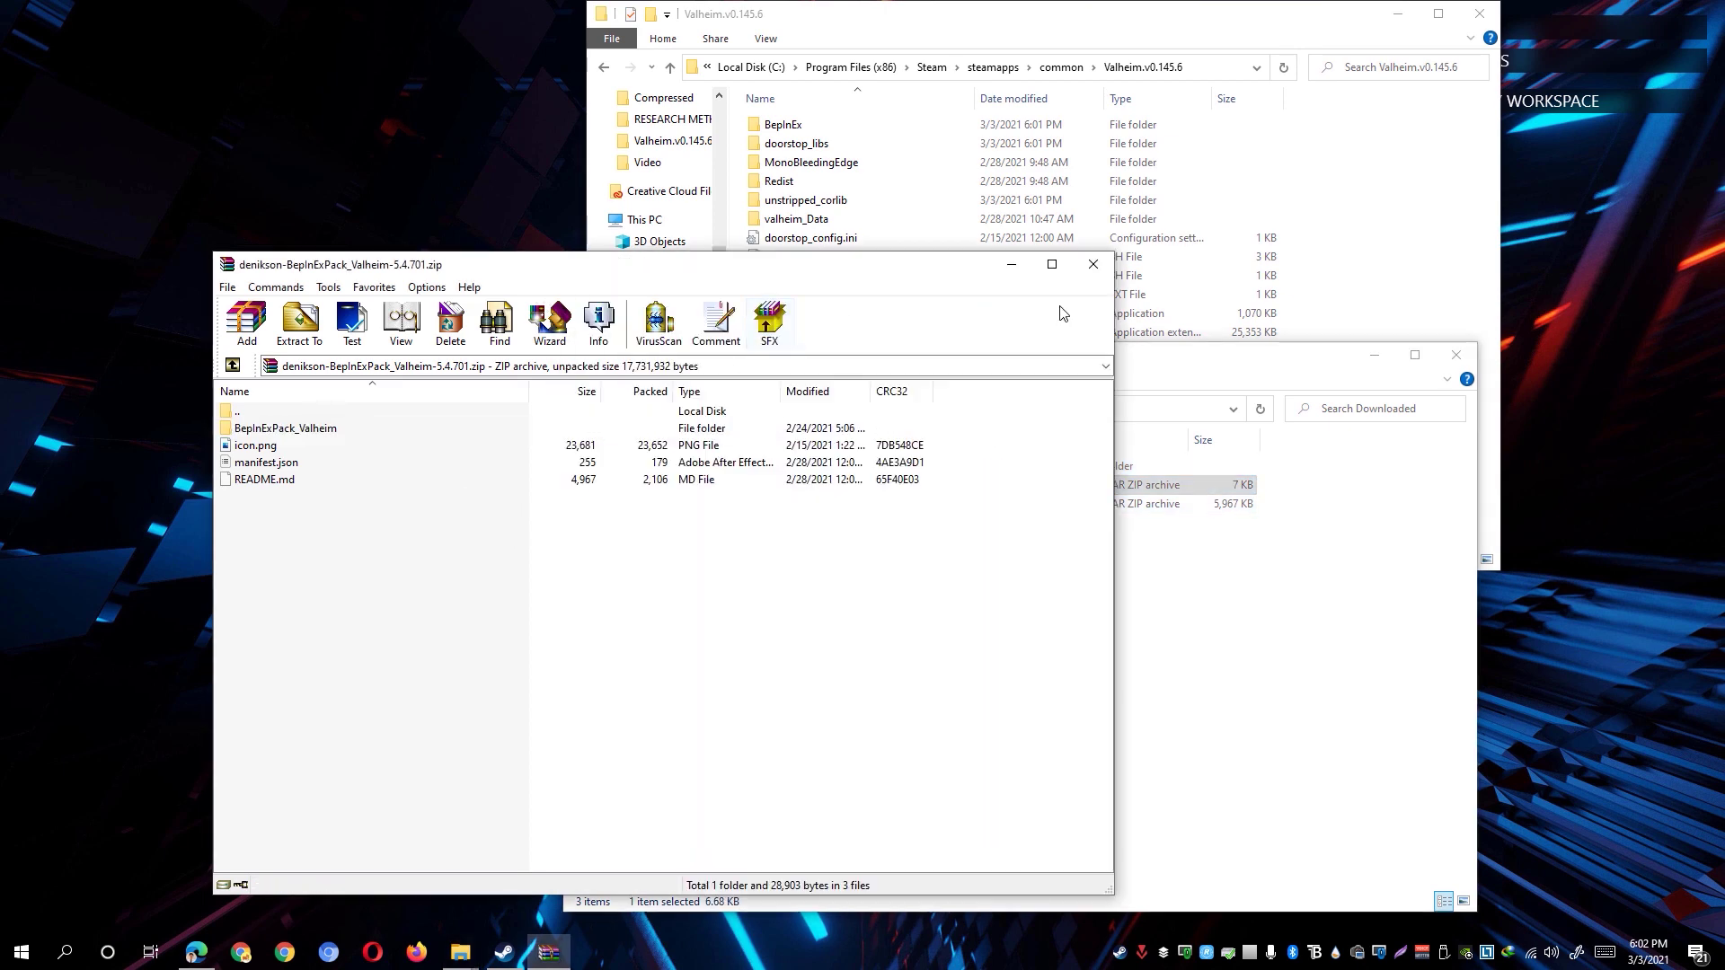
left_click(1093, 264)
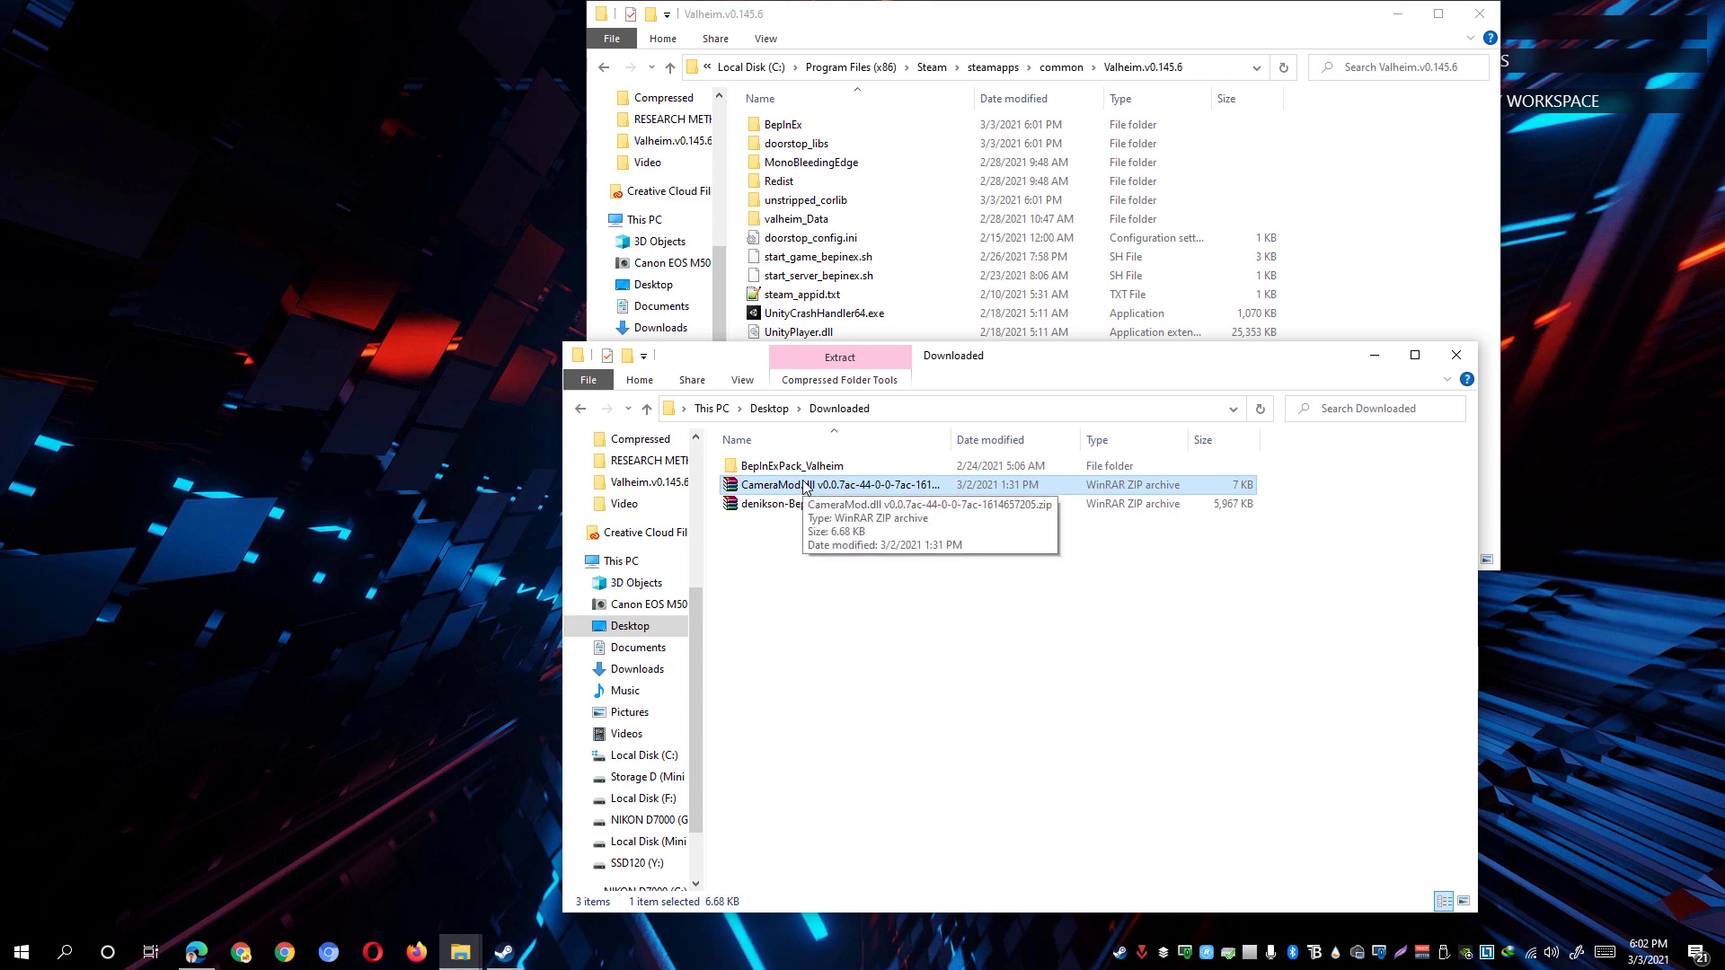
double_click(849, 488)
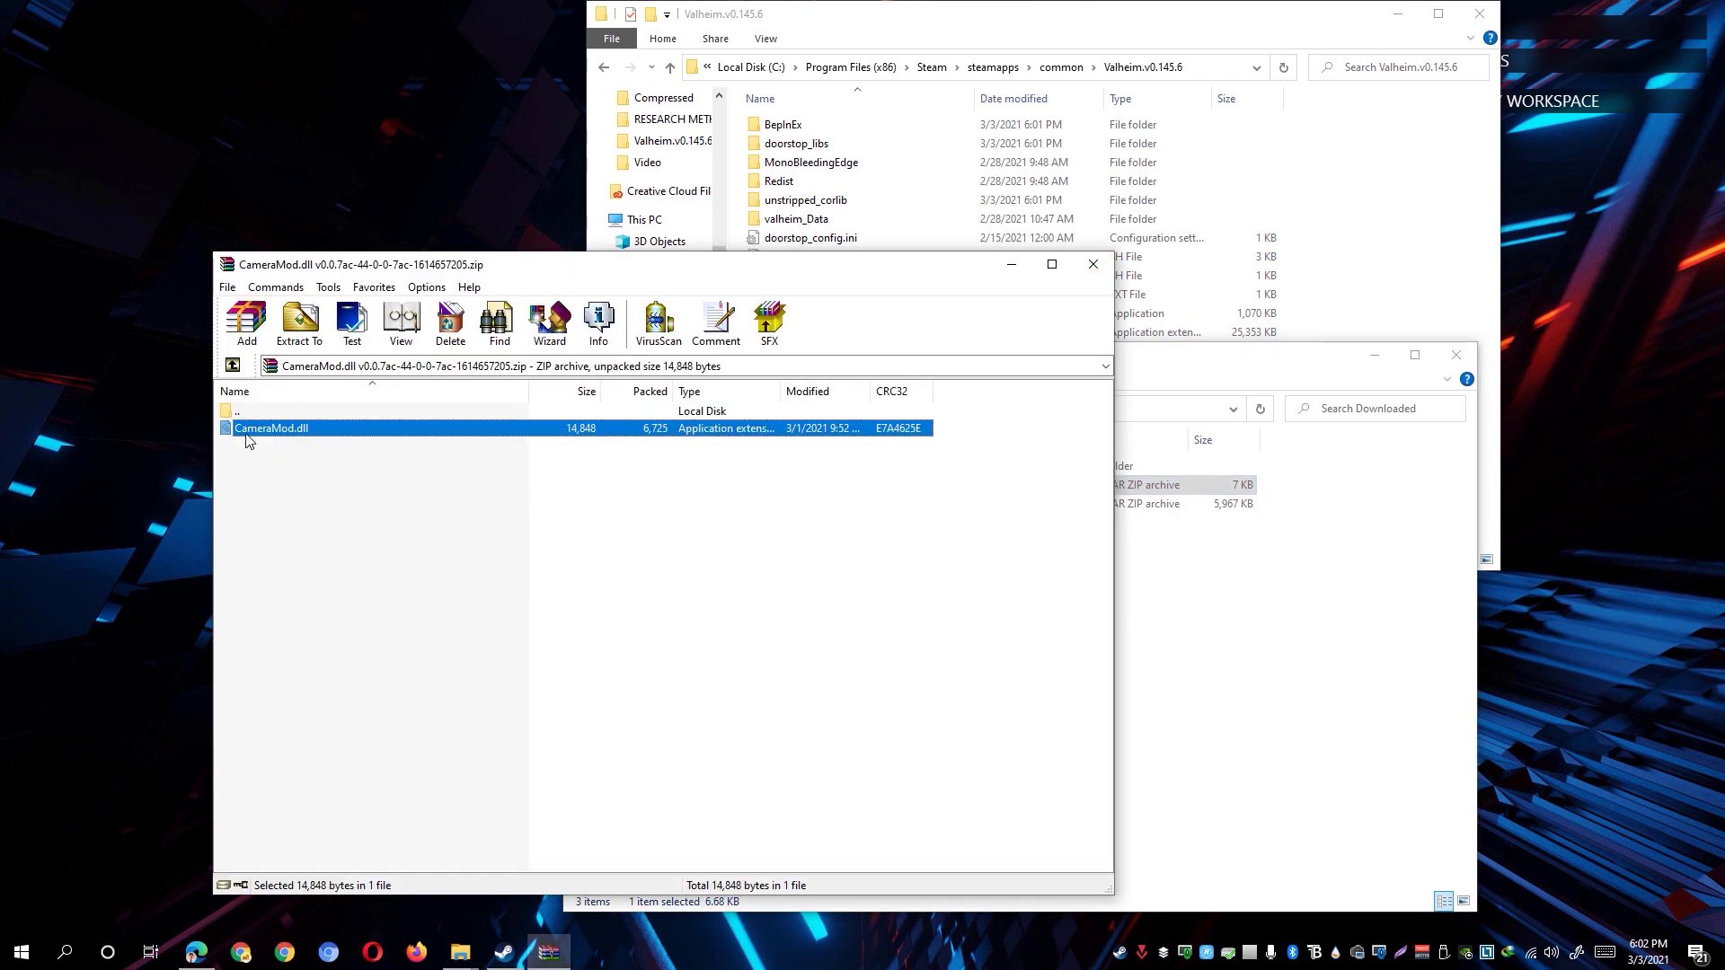
Extract CameraMod.dll from the archive into the plugins folder inside BepInEx in the Valheim.v0.145.6 folder
left_click(1350, 262)
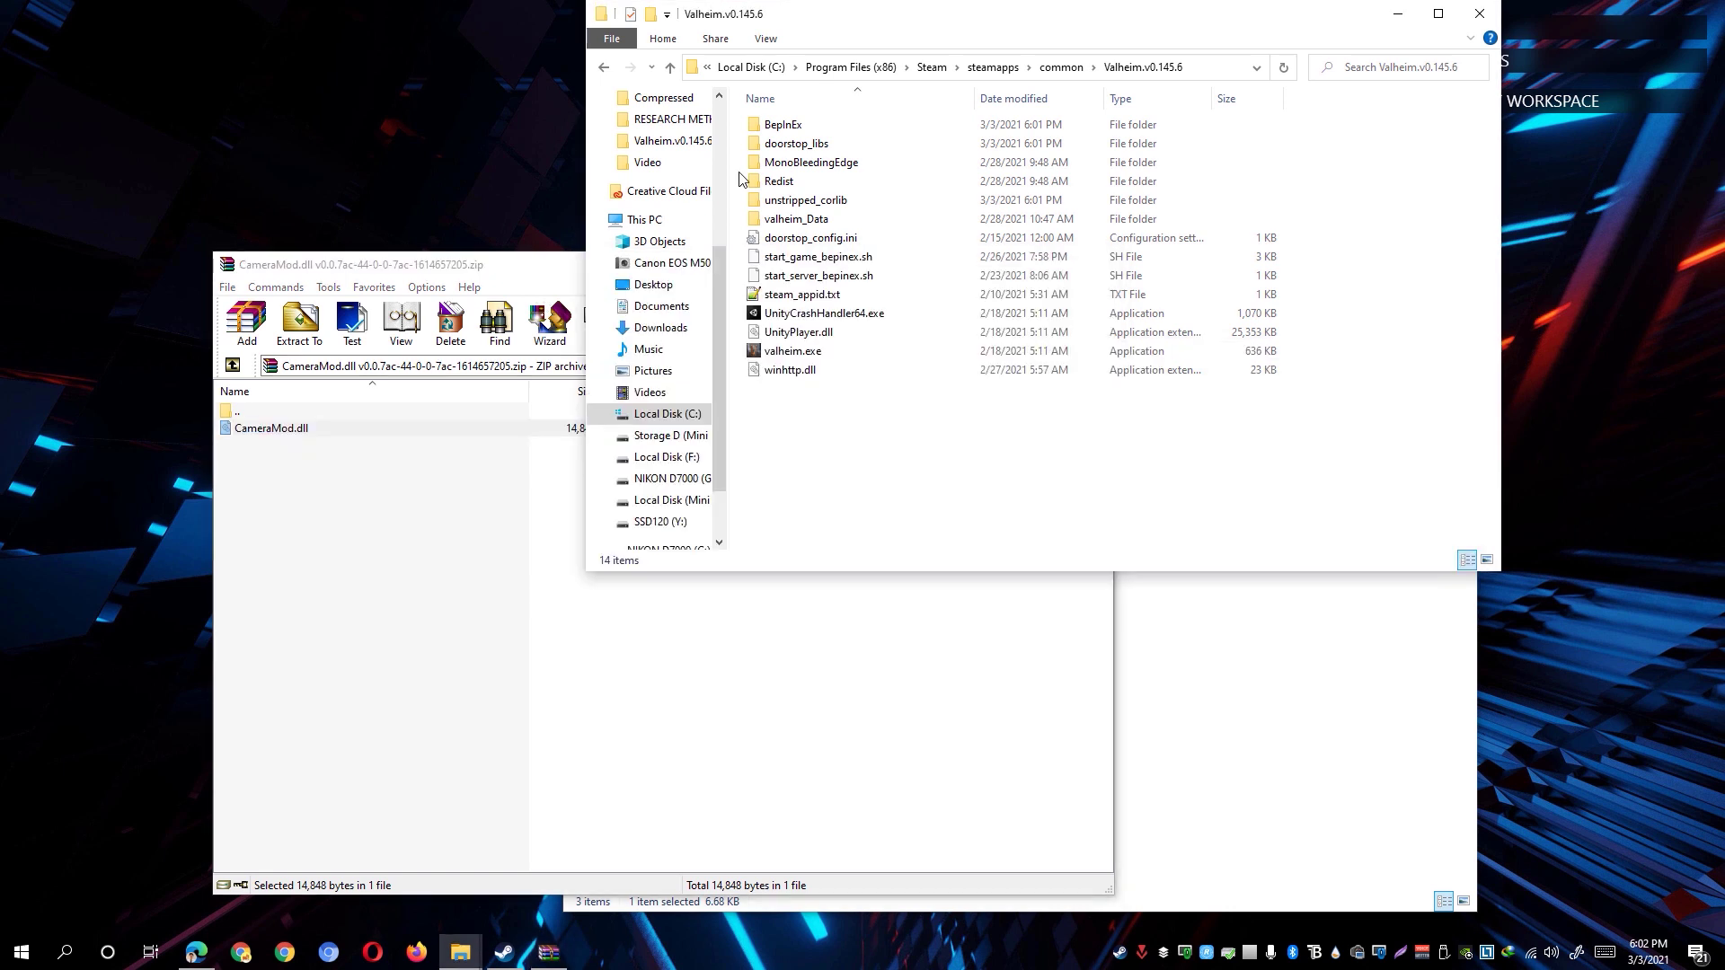
double_click(802, 133)
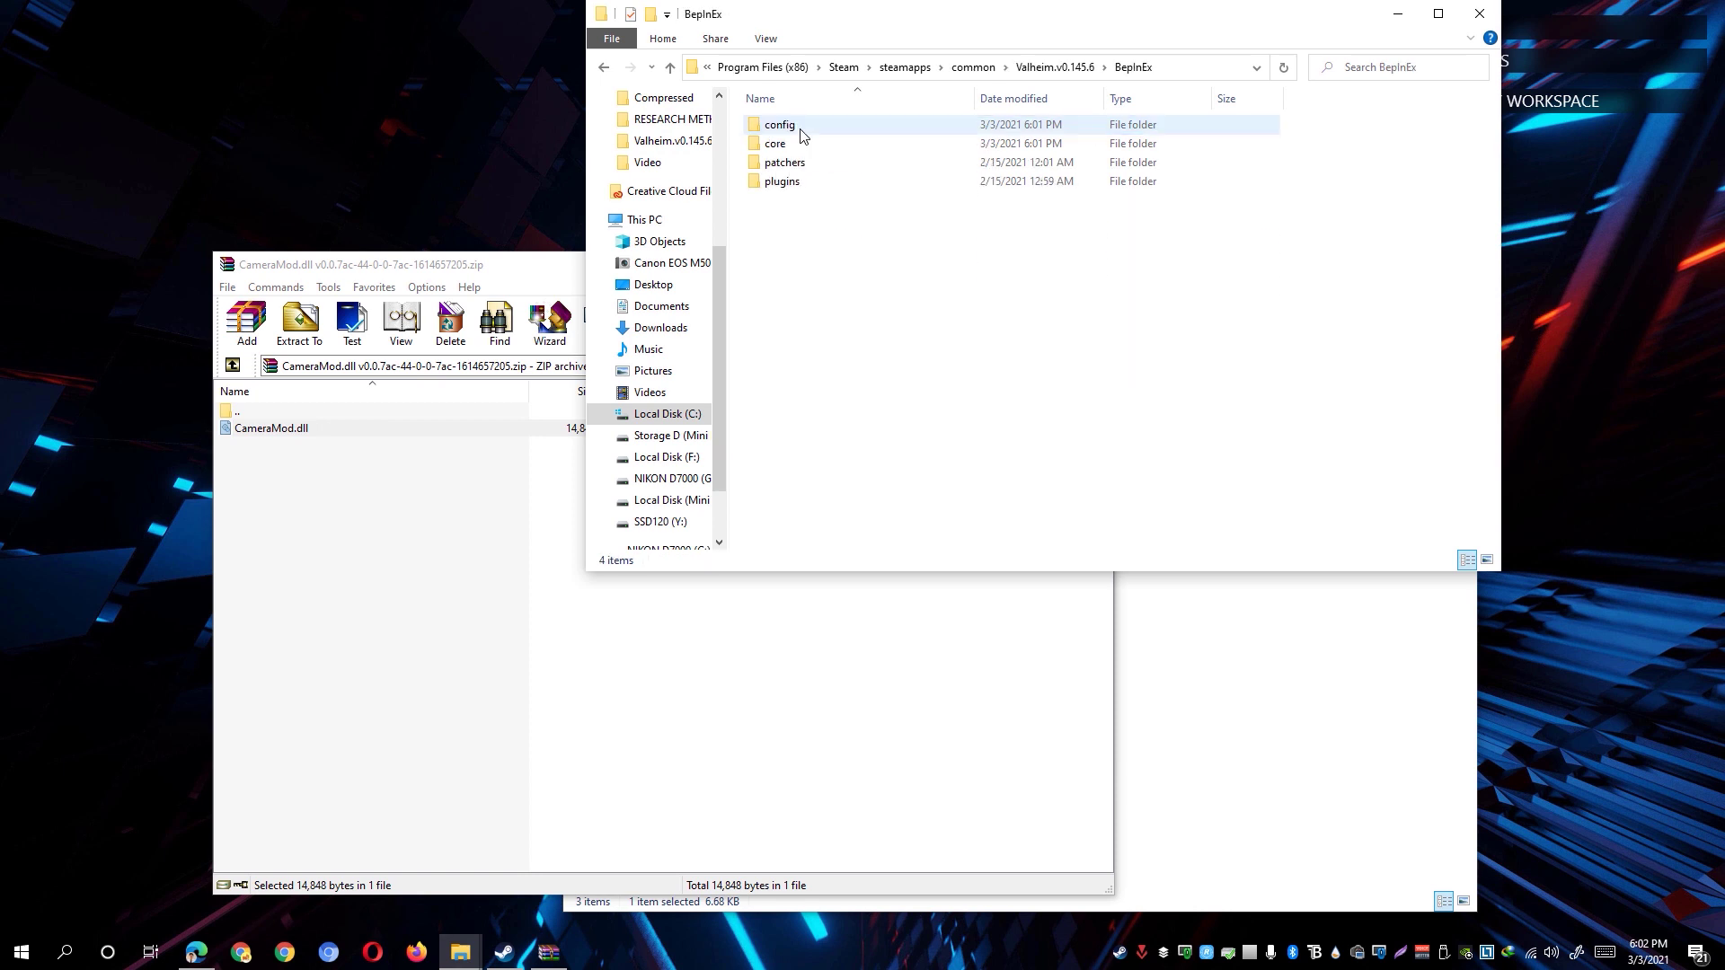
double_click(781, 182)
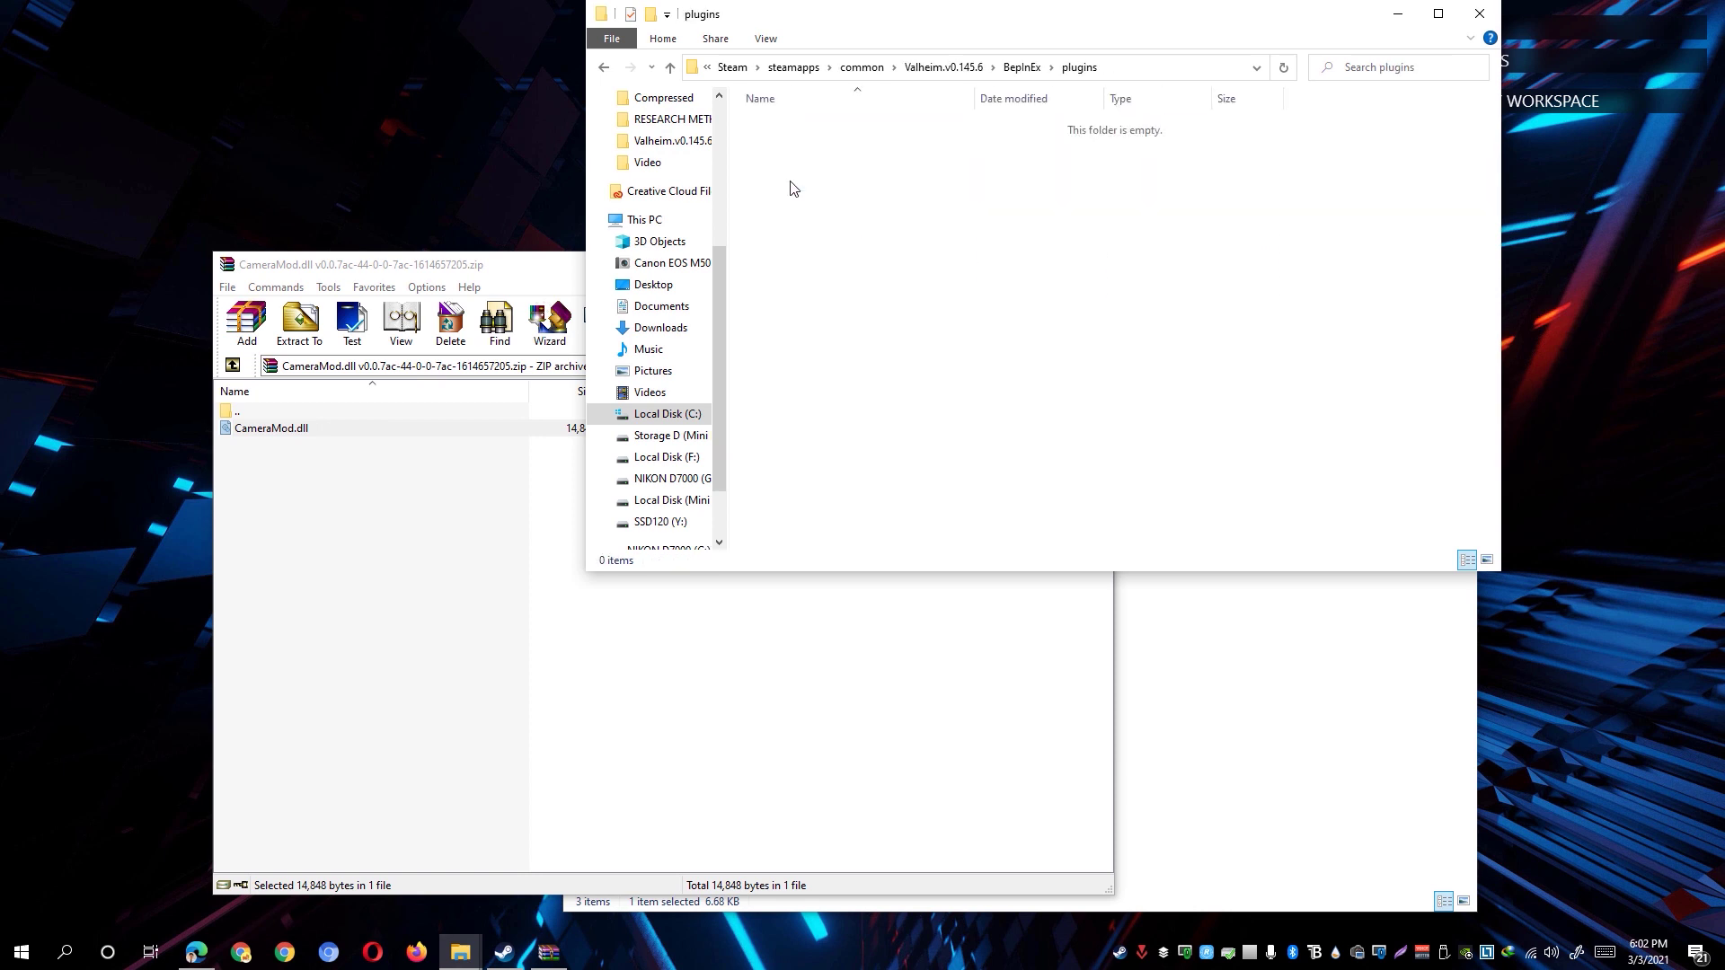
left_click(266, 430)
left_click_drag(266, 430, 1150, 273)
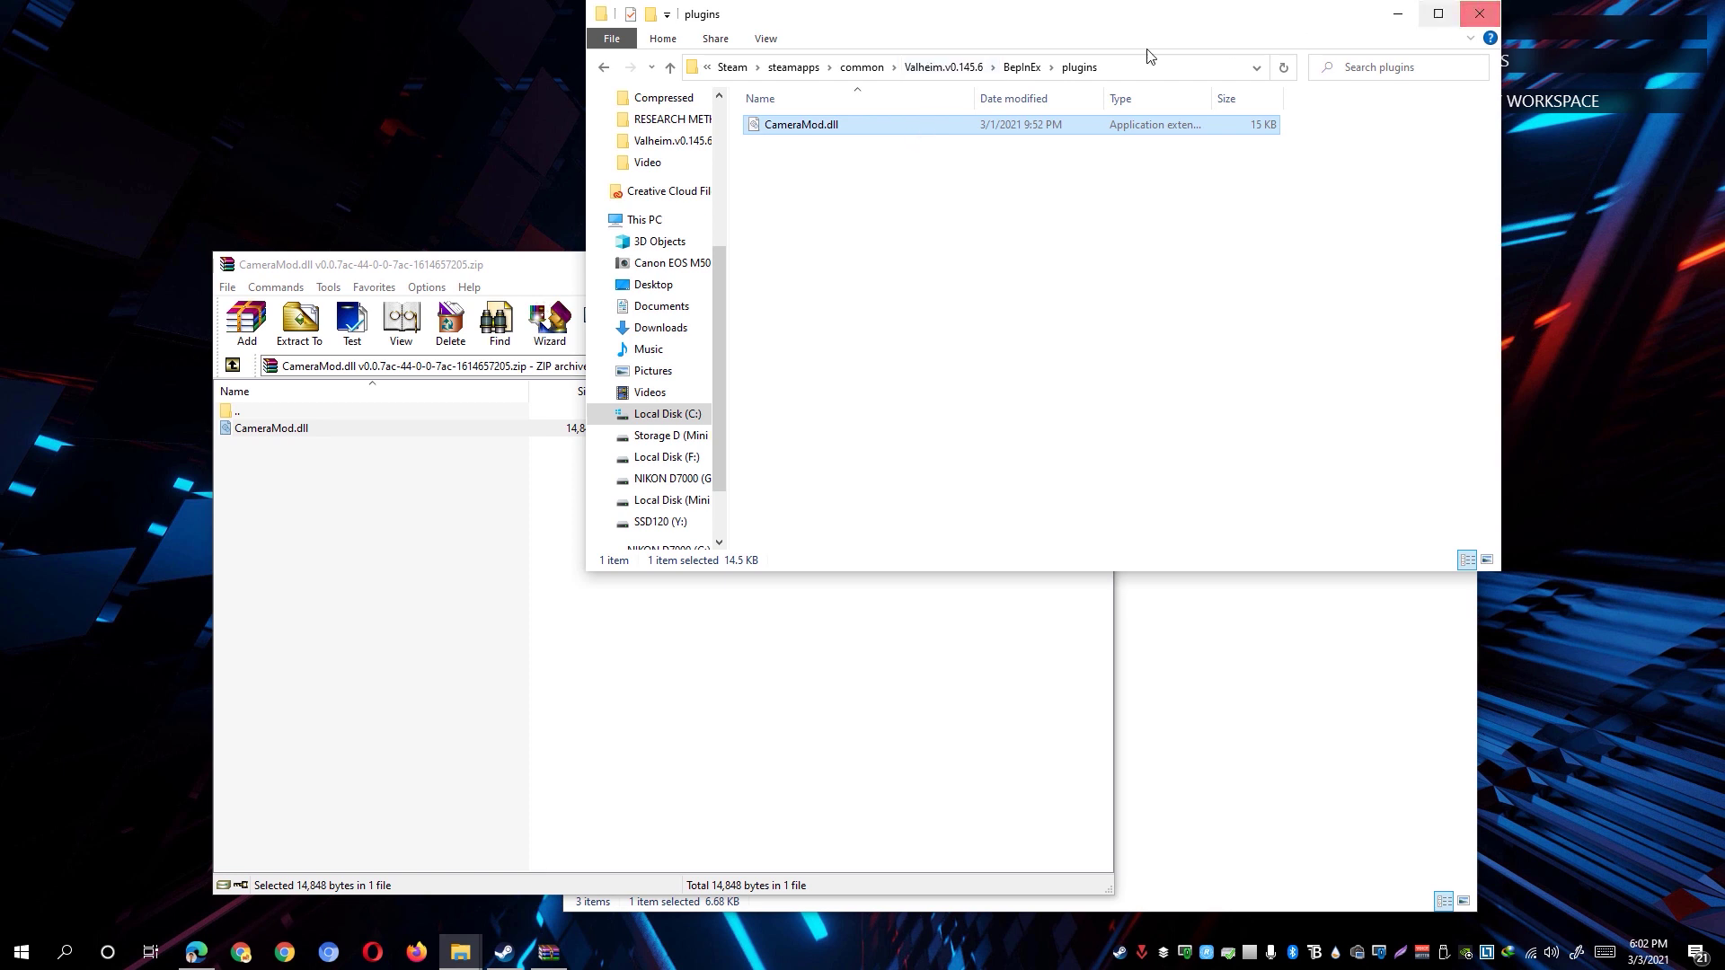
Return to the Valheim.v0.145.6 folder, bring up Steam, launch valheim.exe and minimize the Steam window
left_click(944, 69)
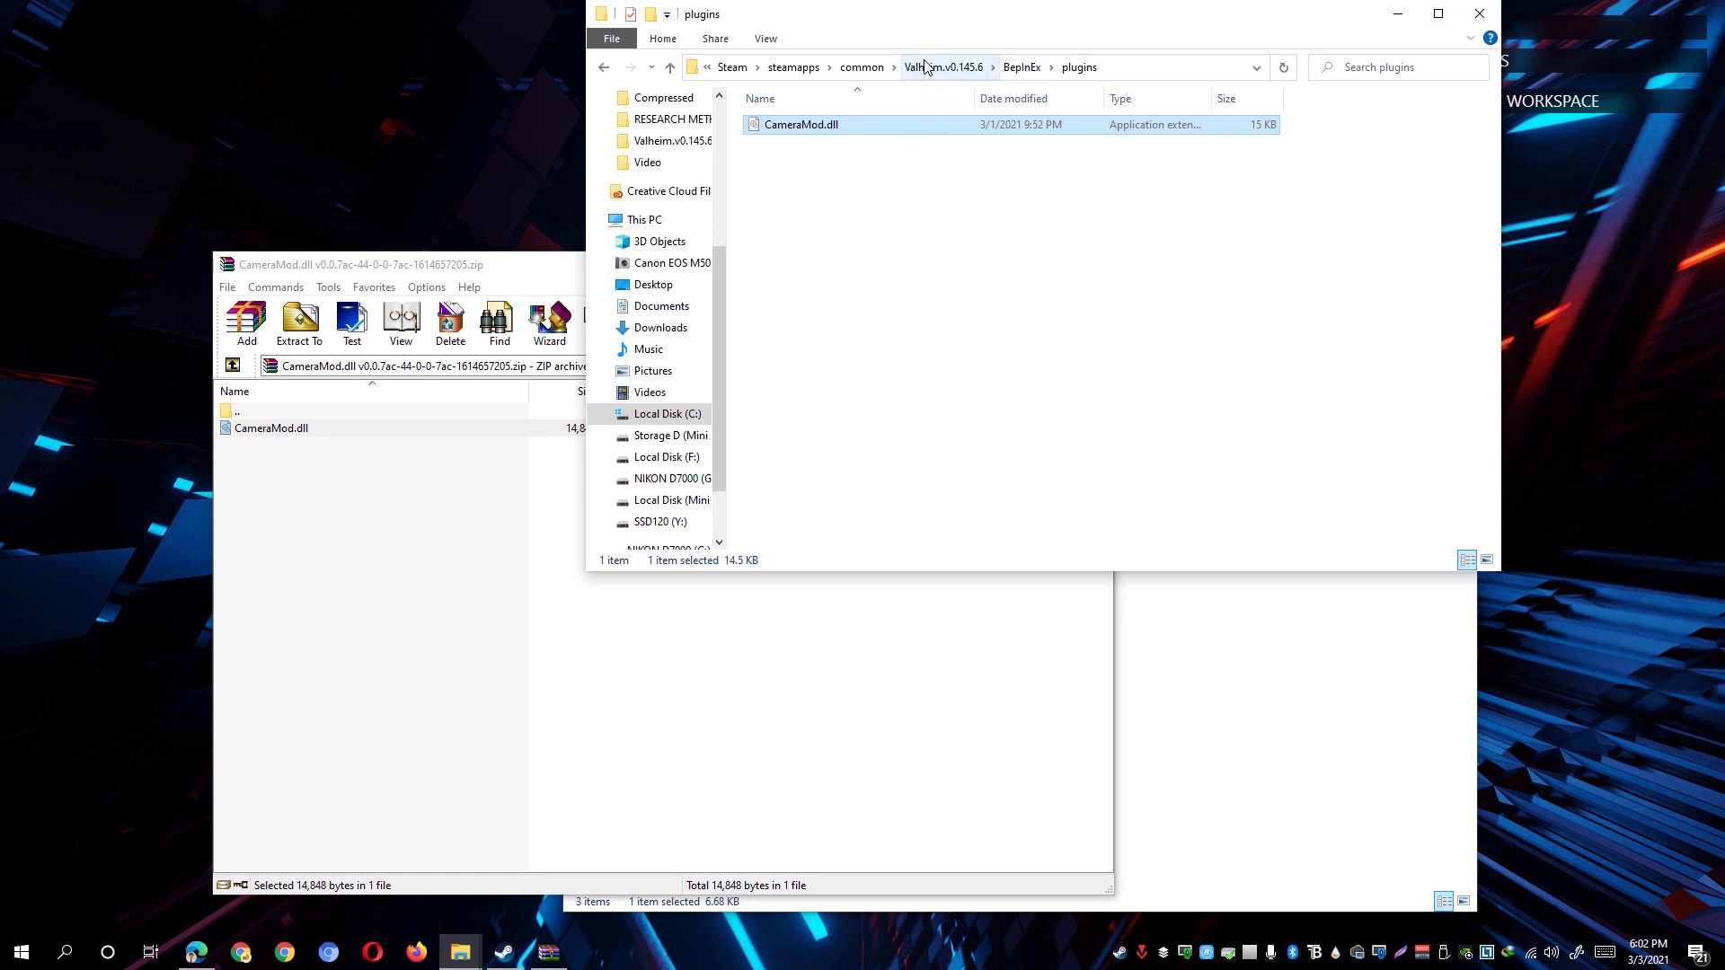
left_click(504, 950)
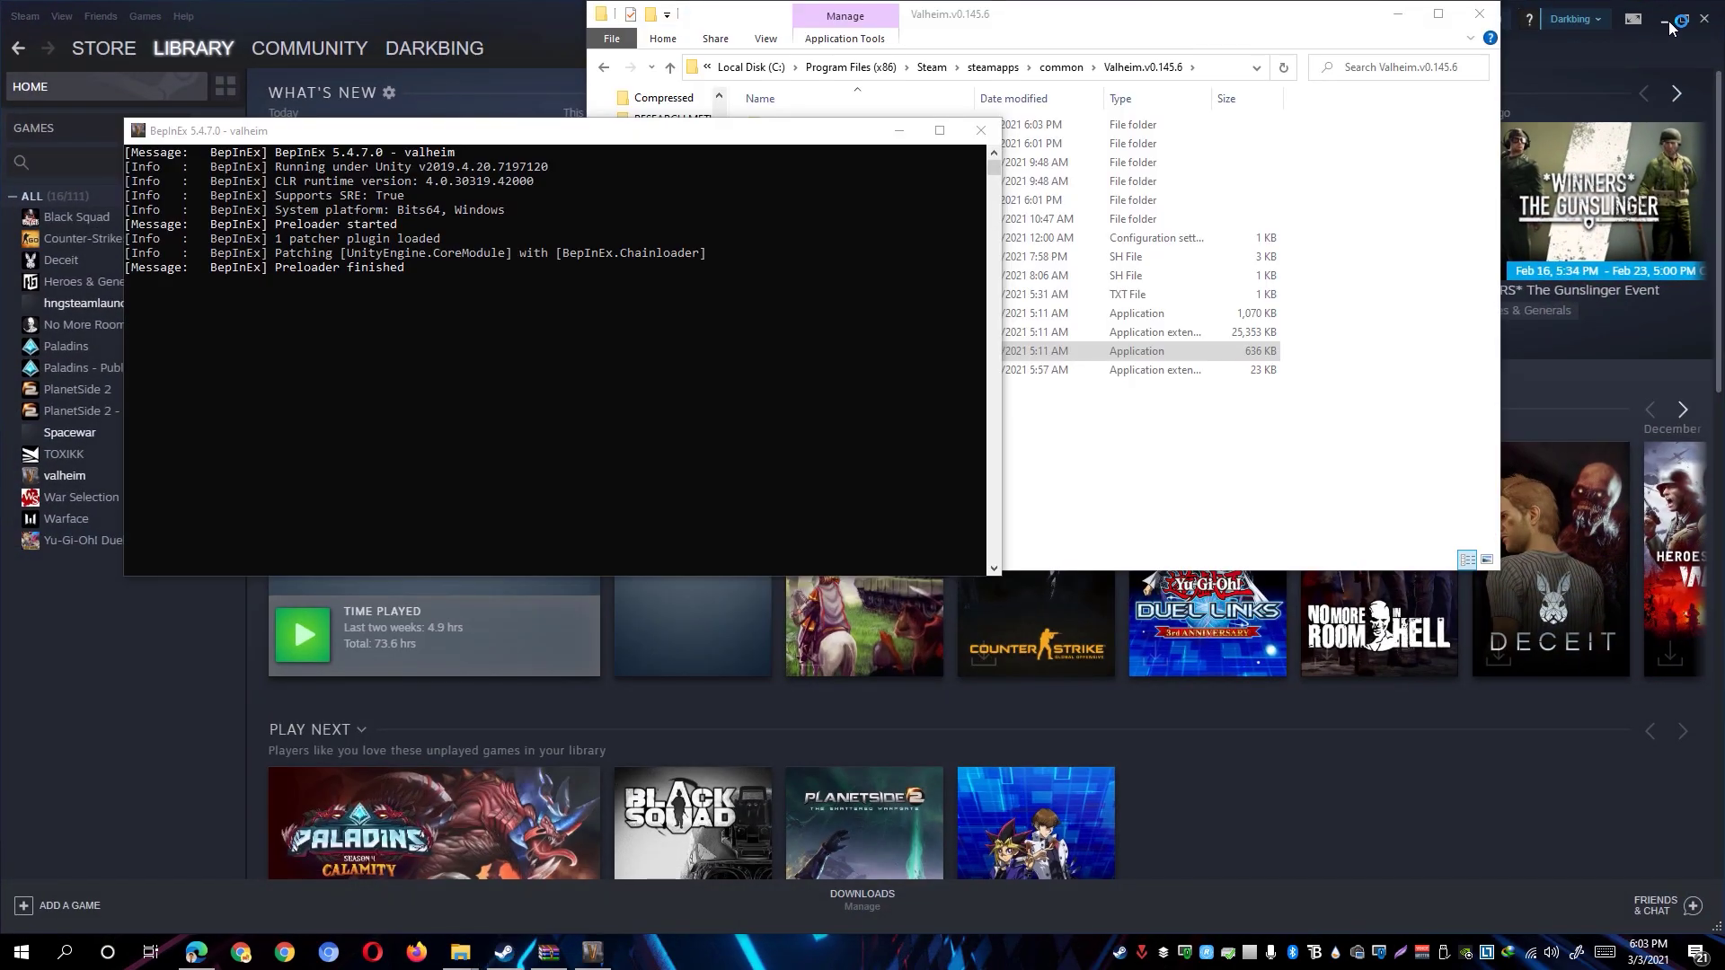
left_click(1668, 20)
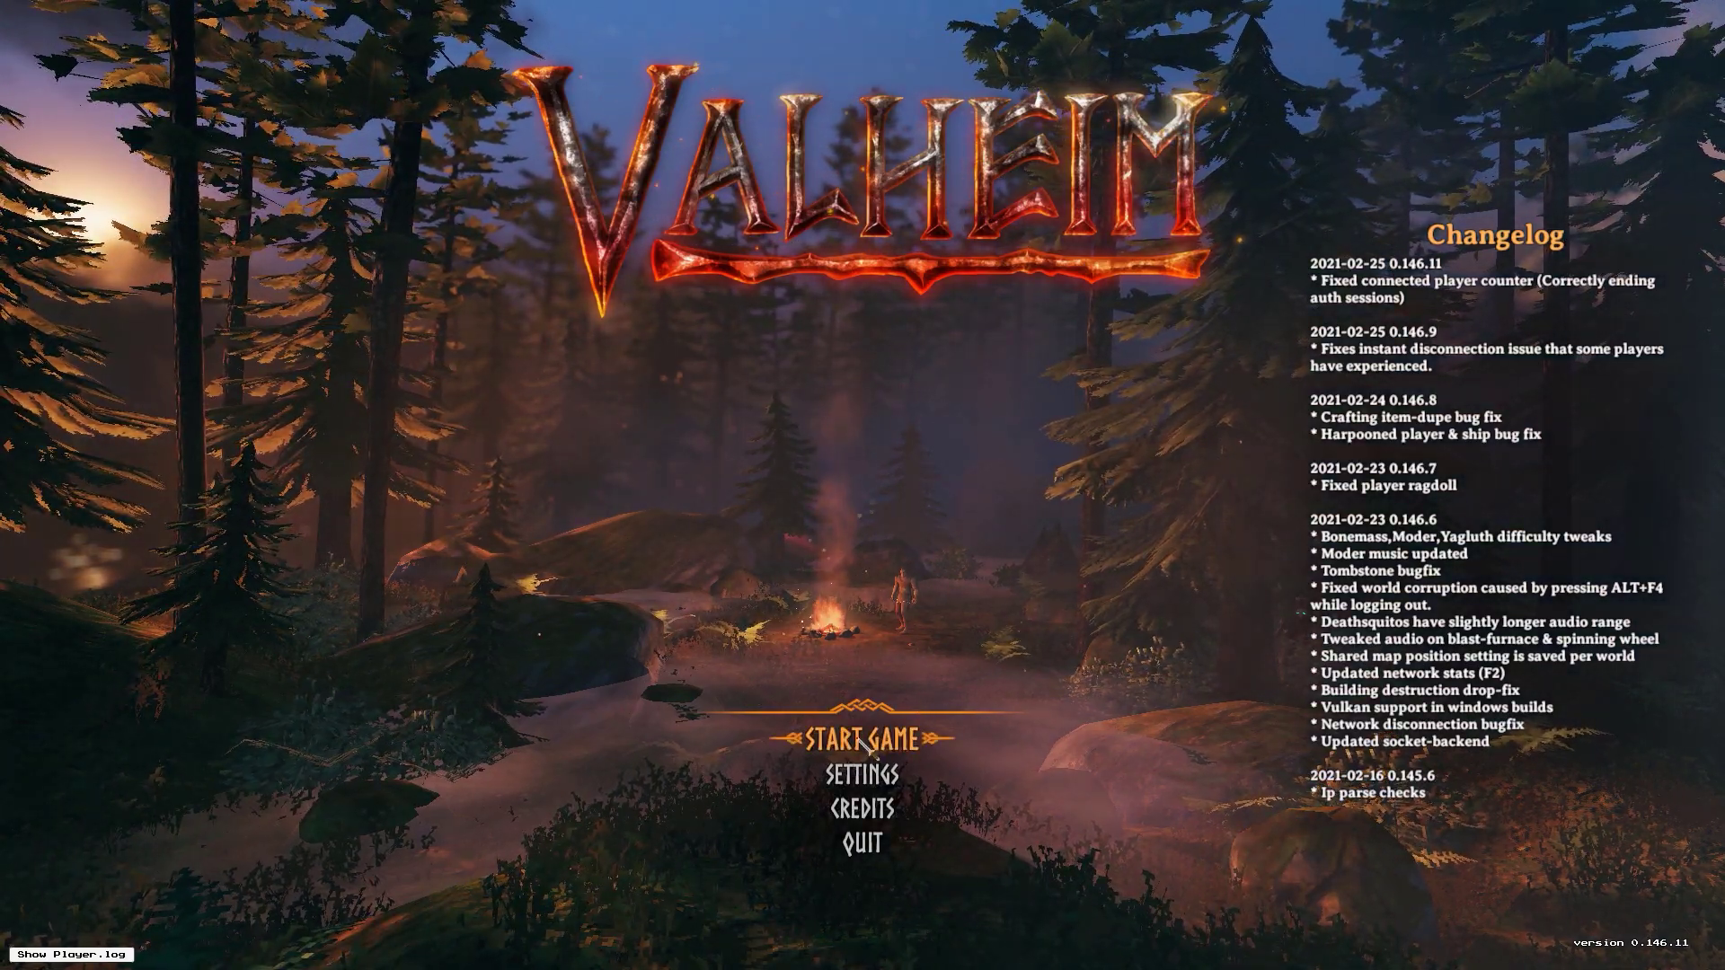
Start the game with the displayed character and run through the Meadows to test the first-person camera
left_click(899, 719)
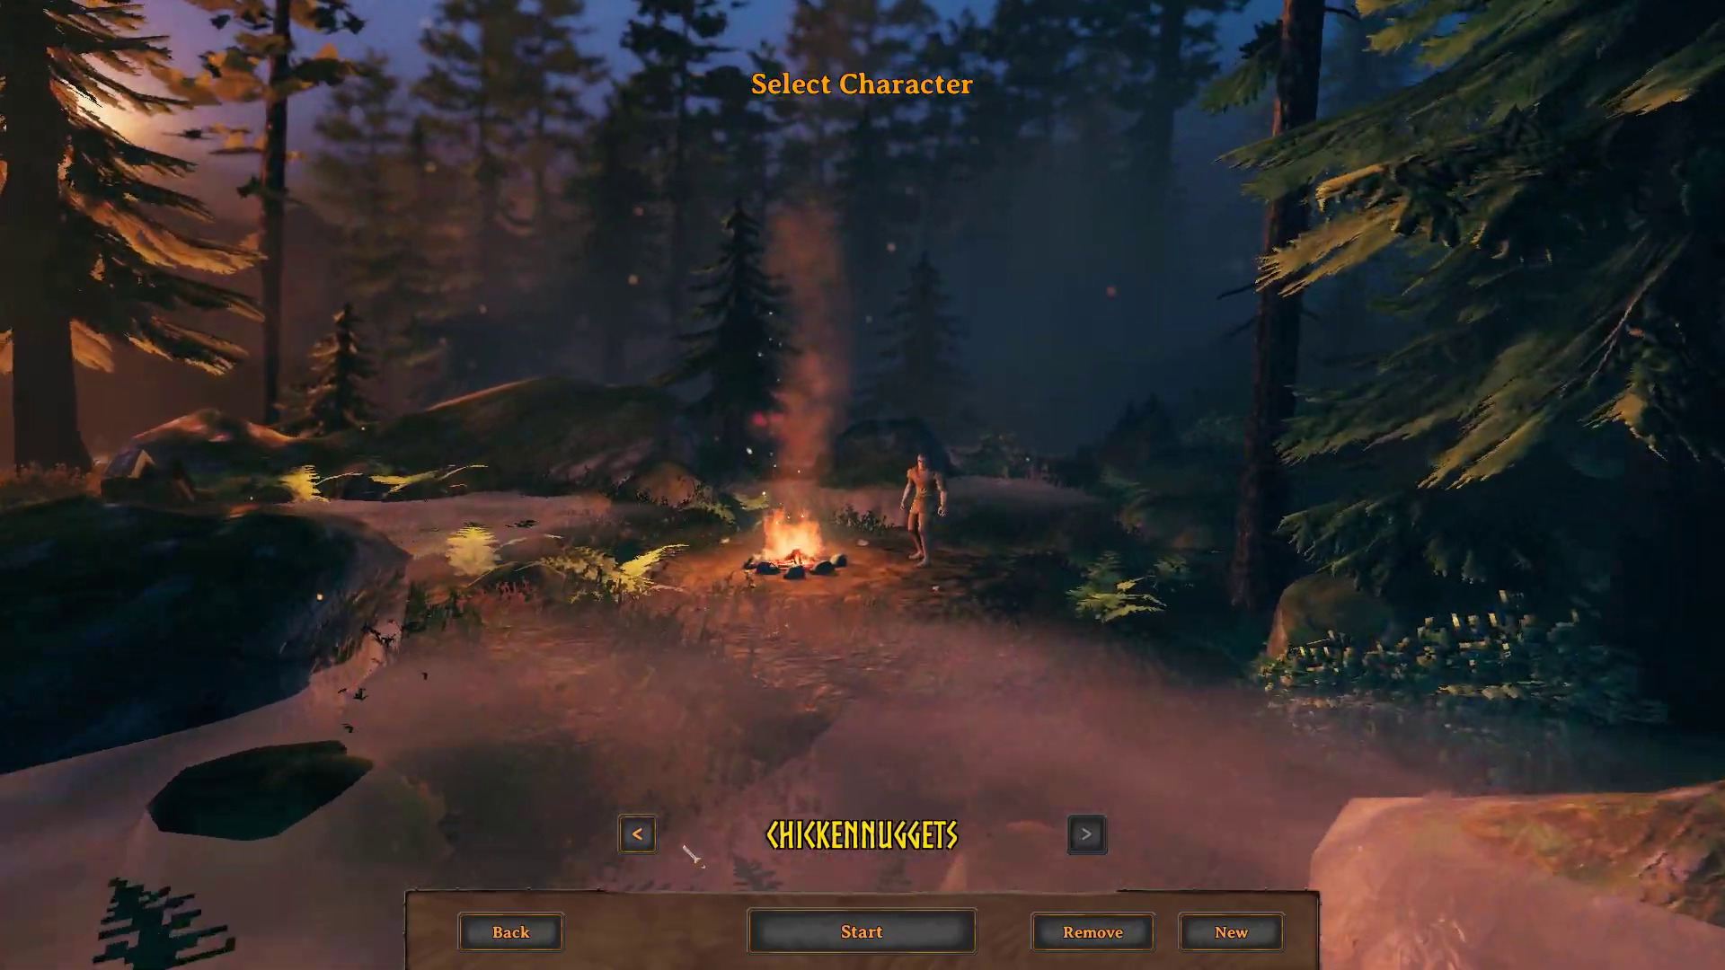
left_click(861, 931)
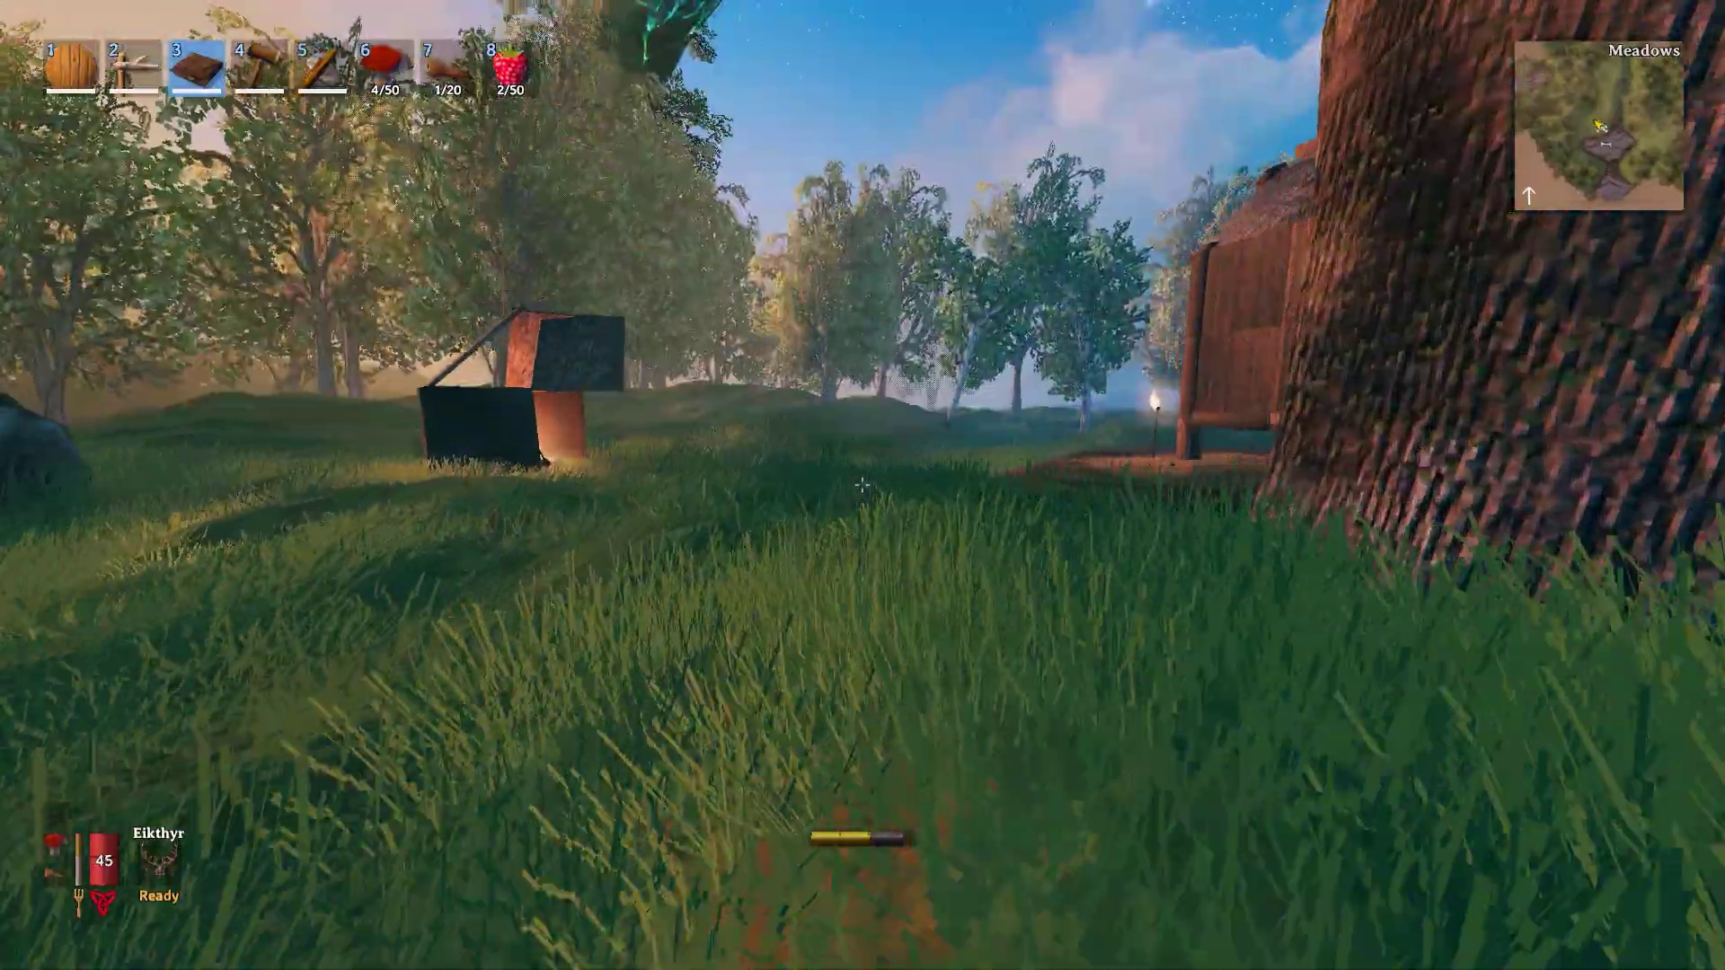
key("w")
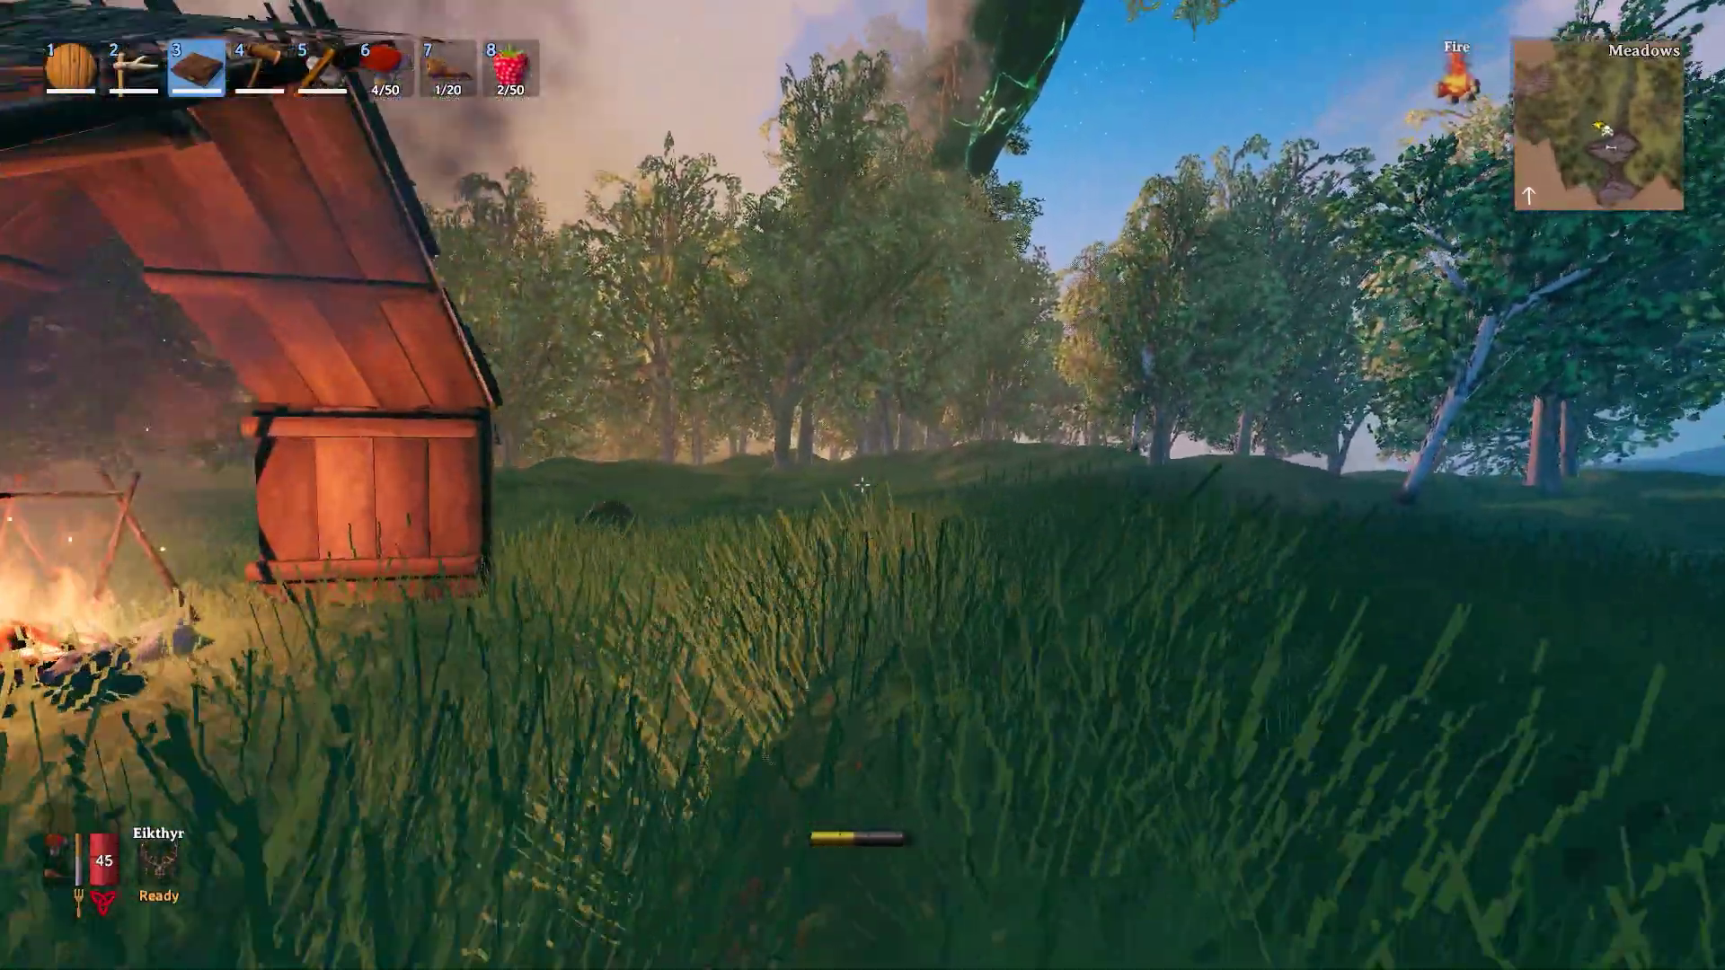
key("shift+w")
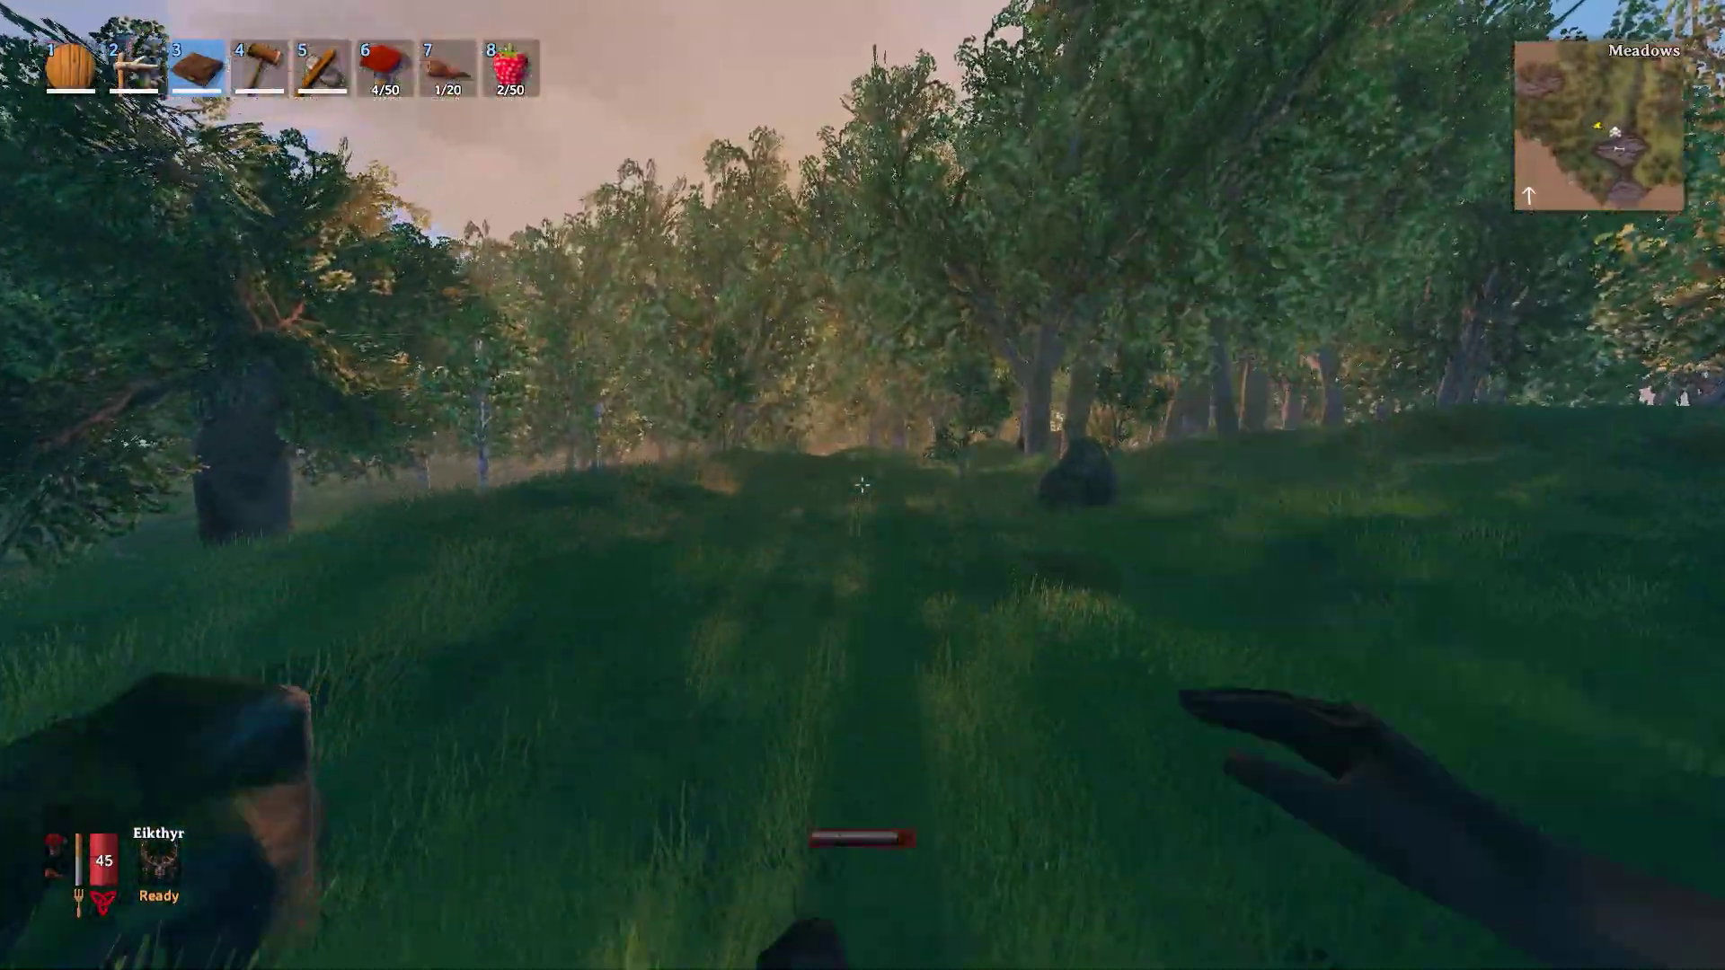
key("w")
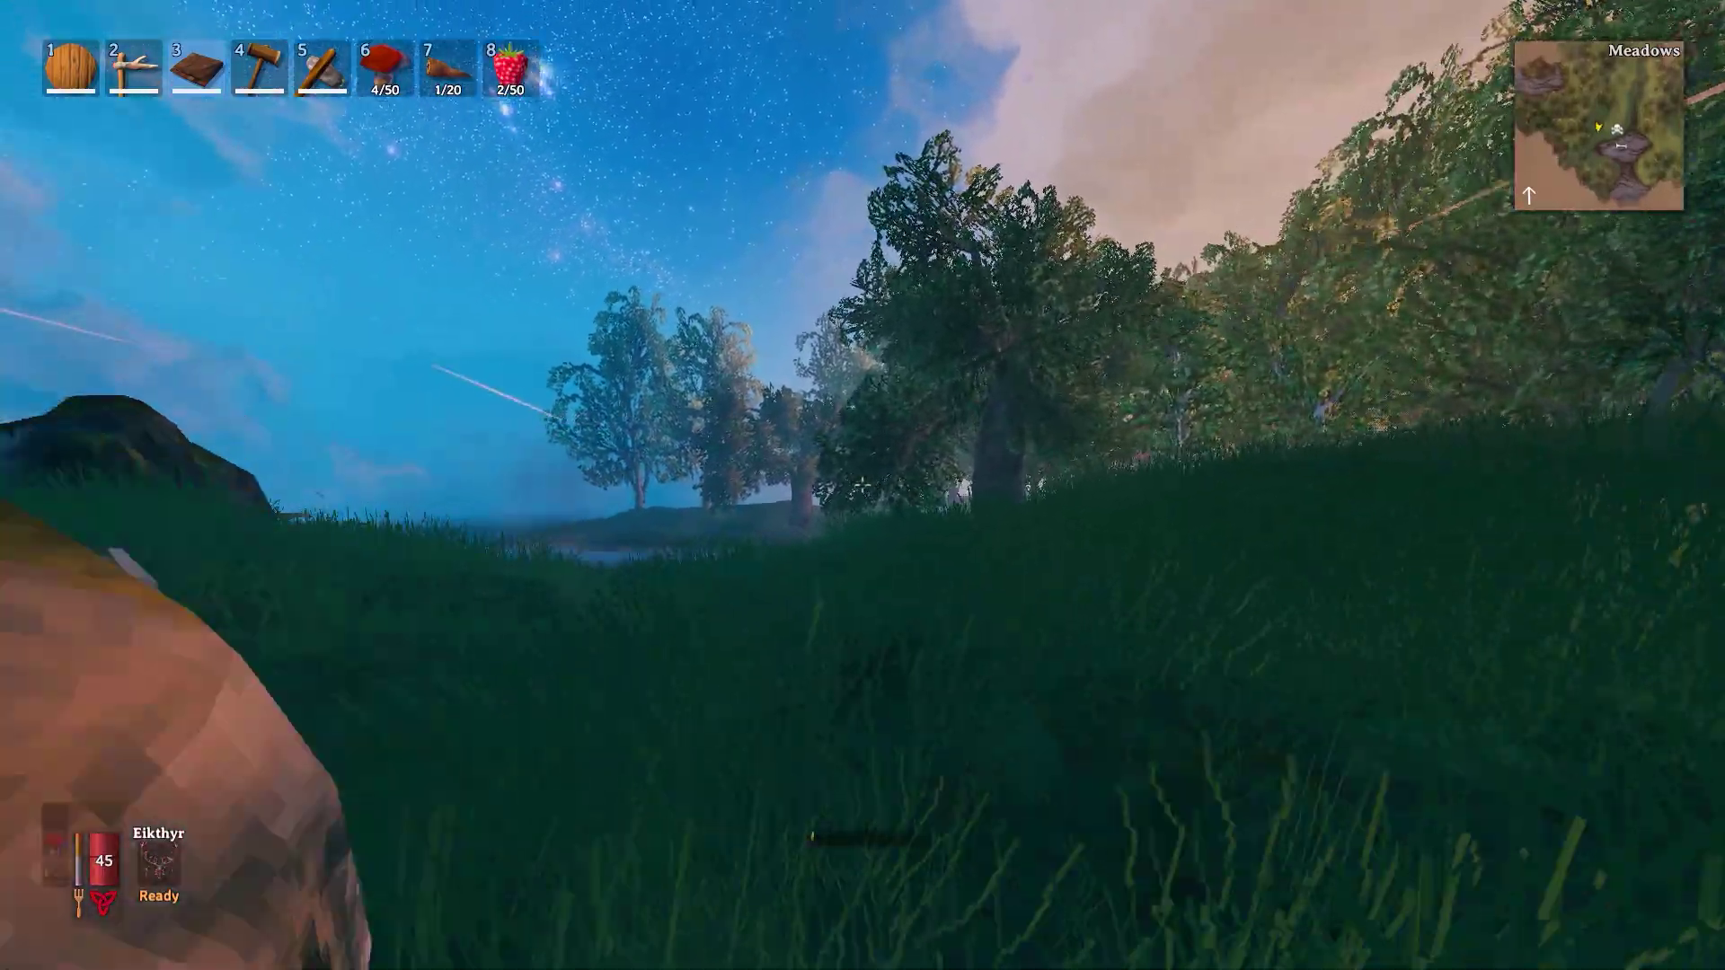